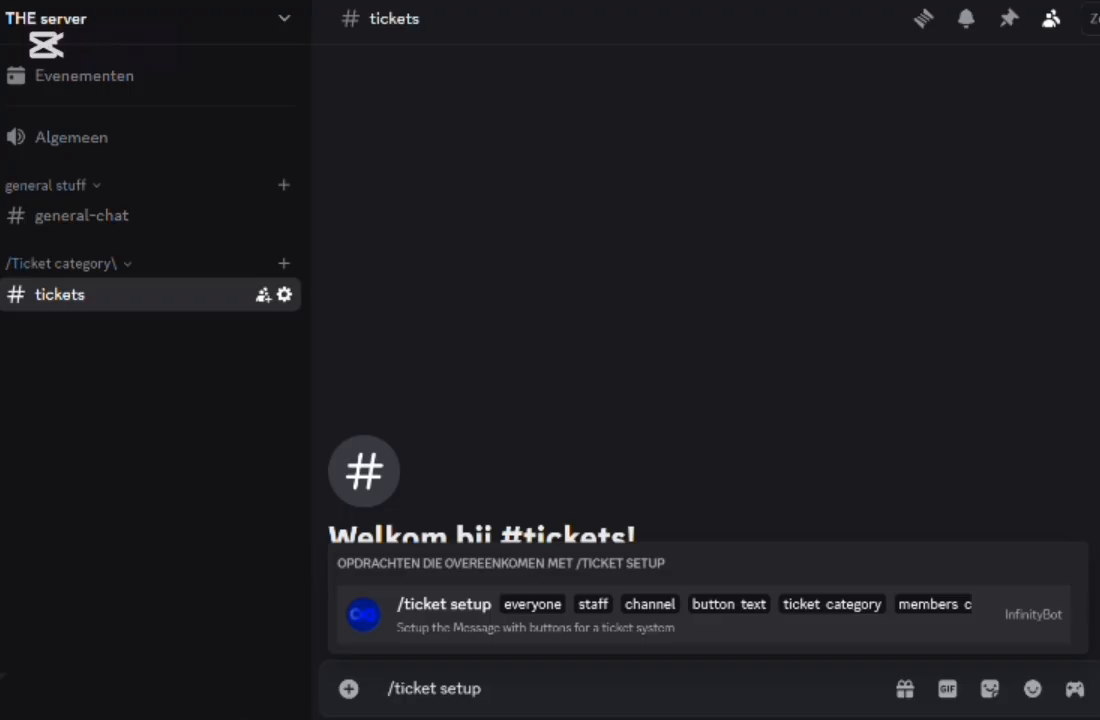
key(Return)
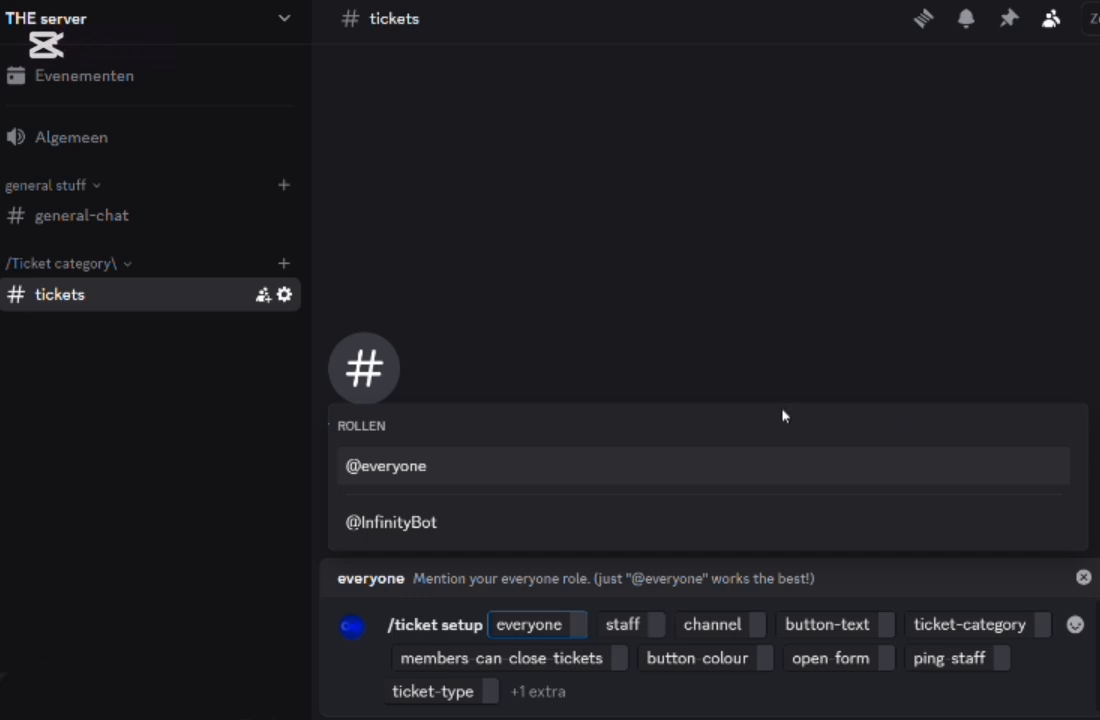
click(447, 468)
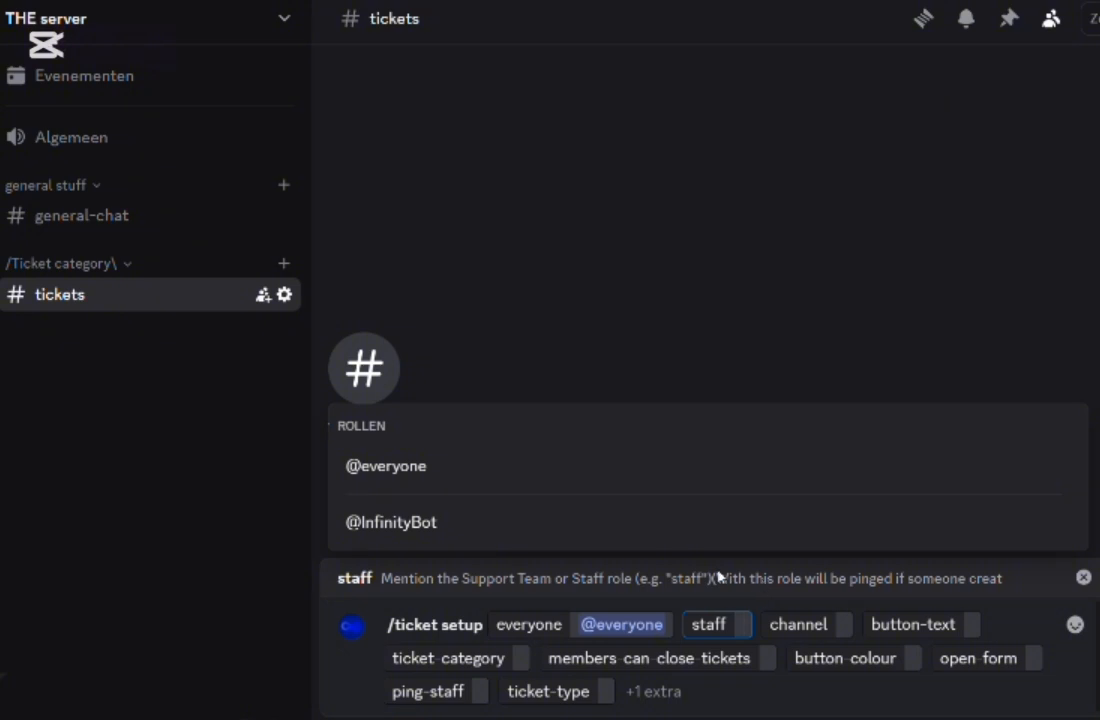
click(396, 522)
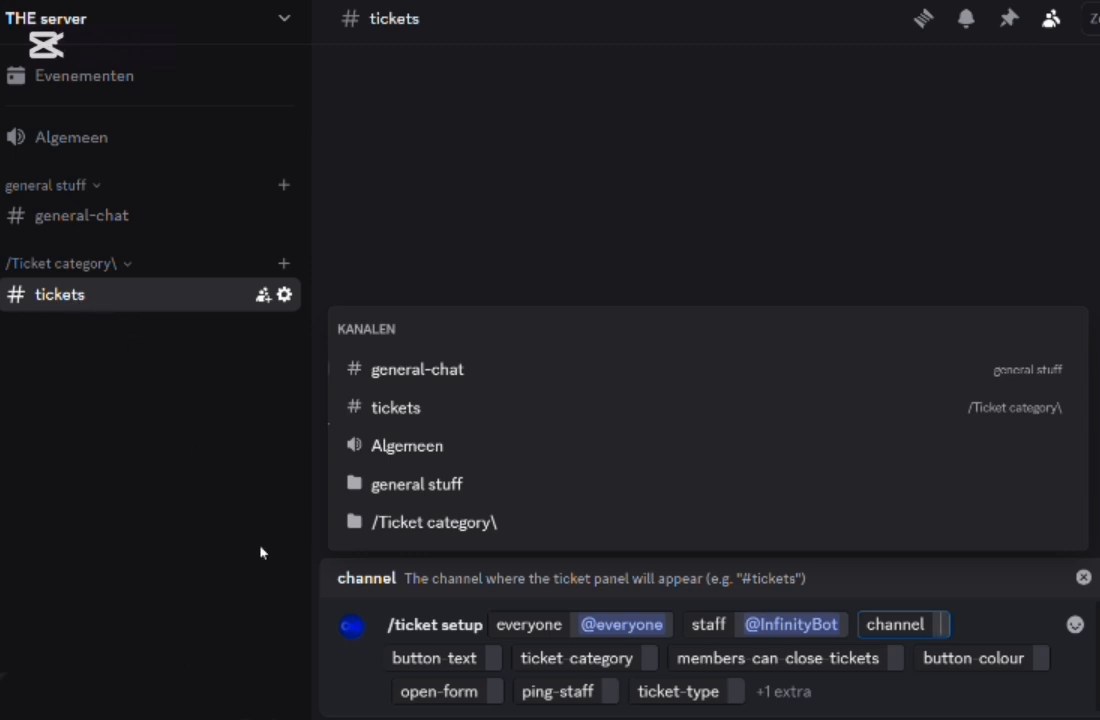
click(410, 417)
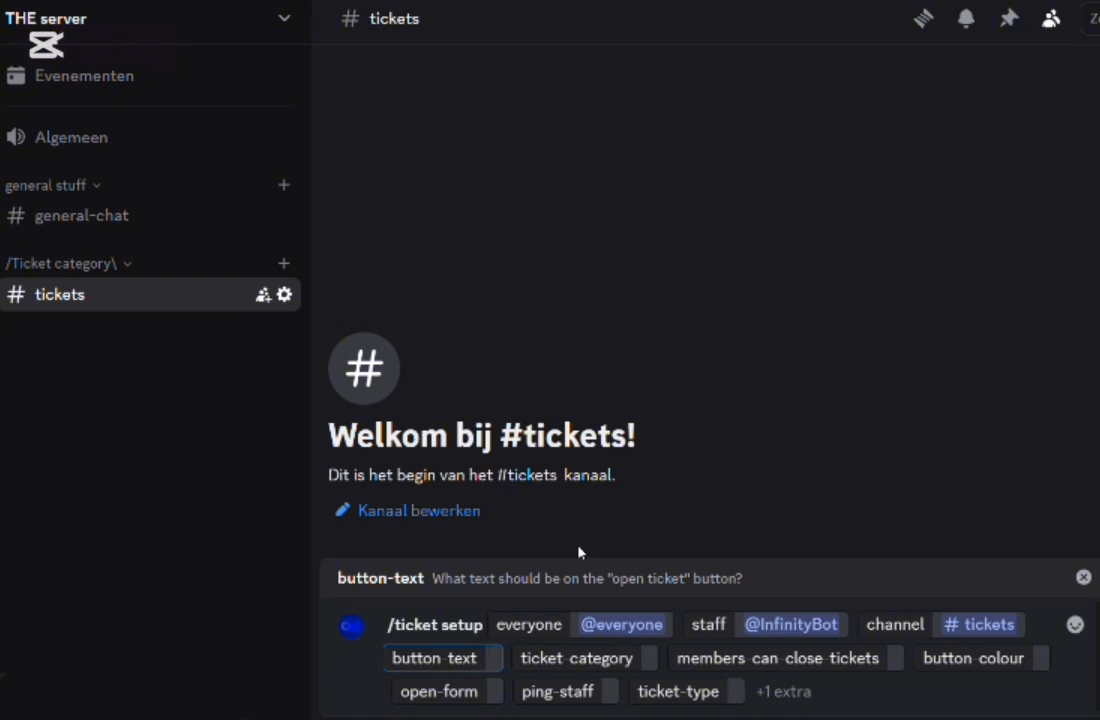
- Set the button text to "Open a ticket" and the ticket category to "/Ticket category\"
text(Op)
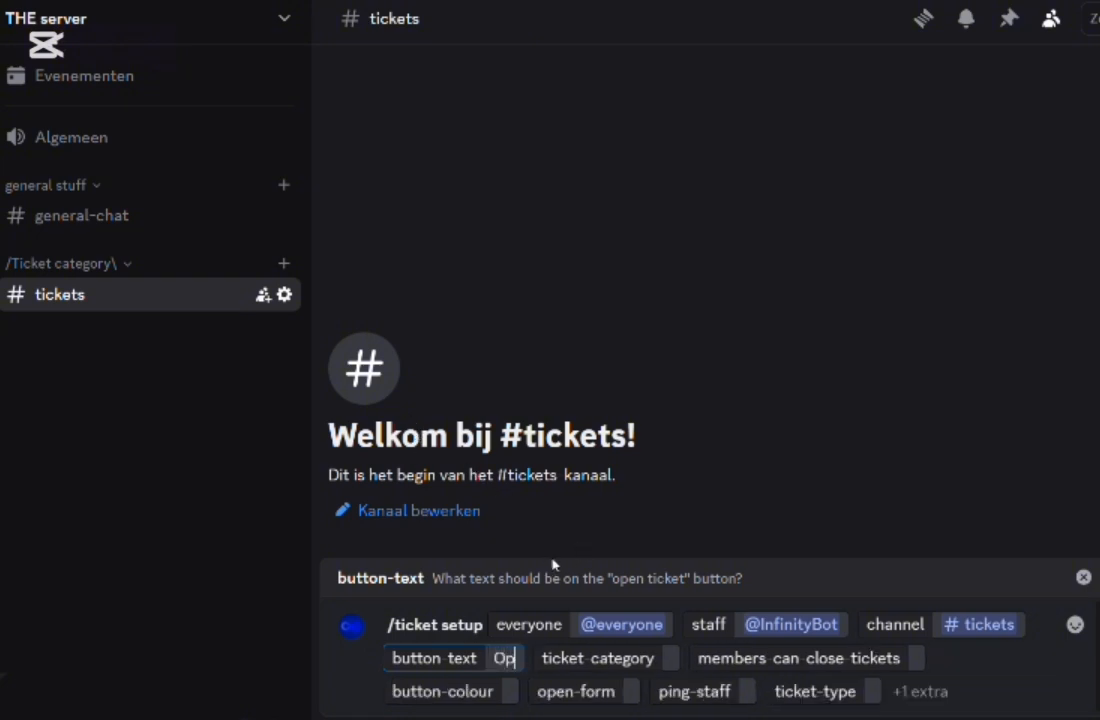
text(en a)
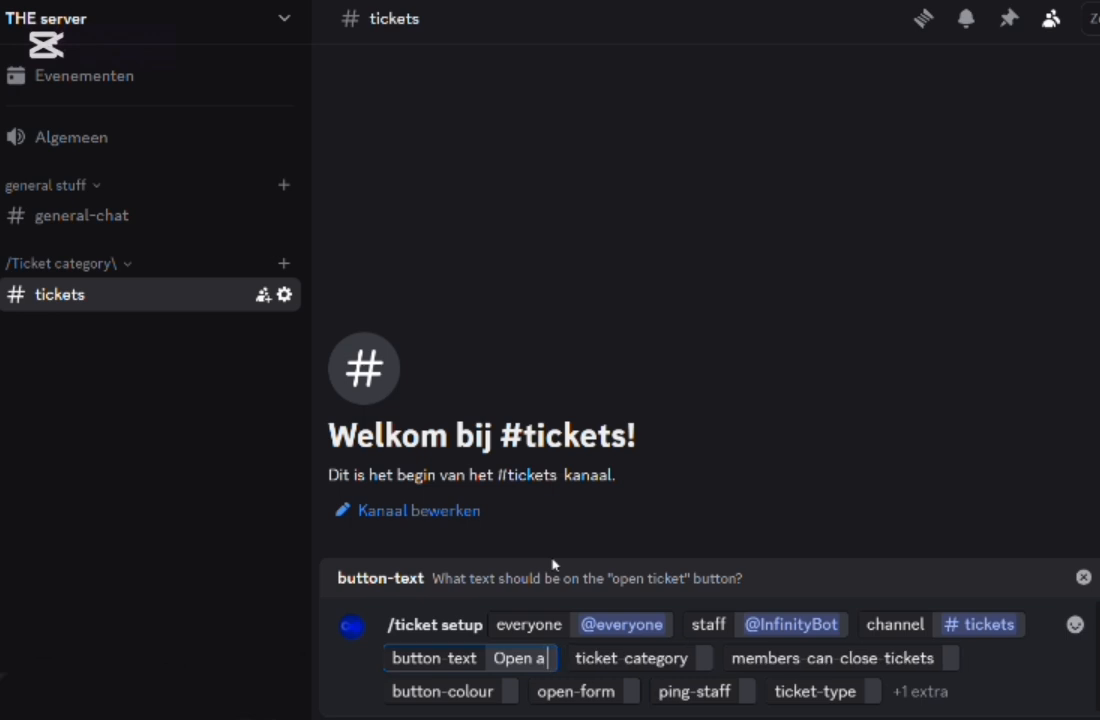
text( ticke)
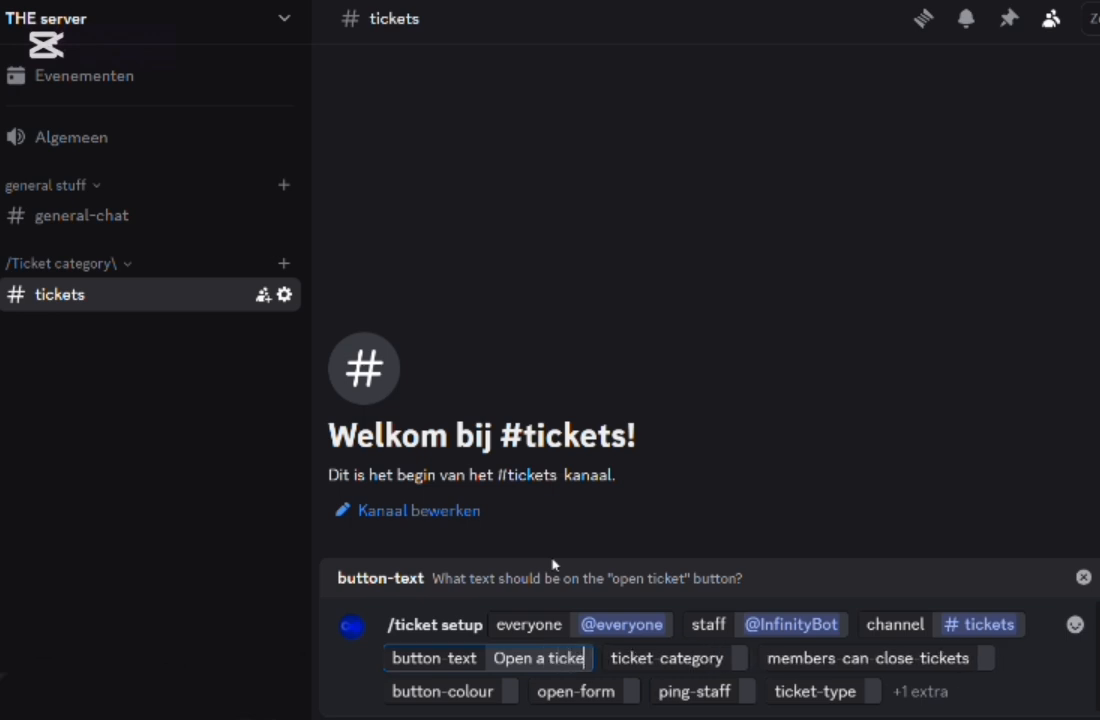
text(t)
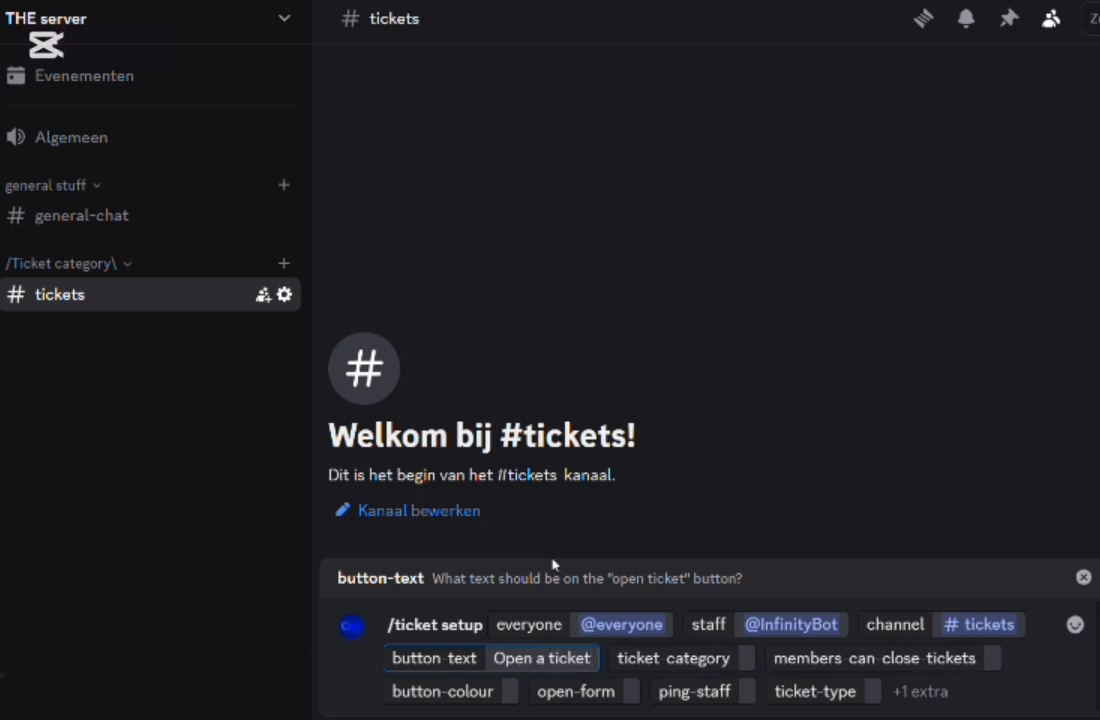
key(Tab)
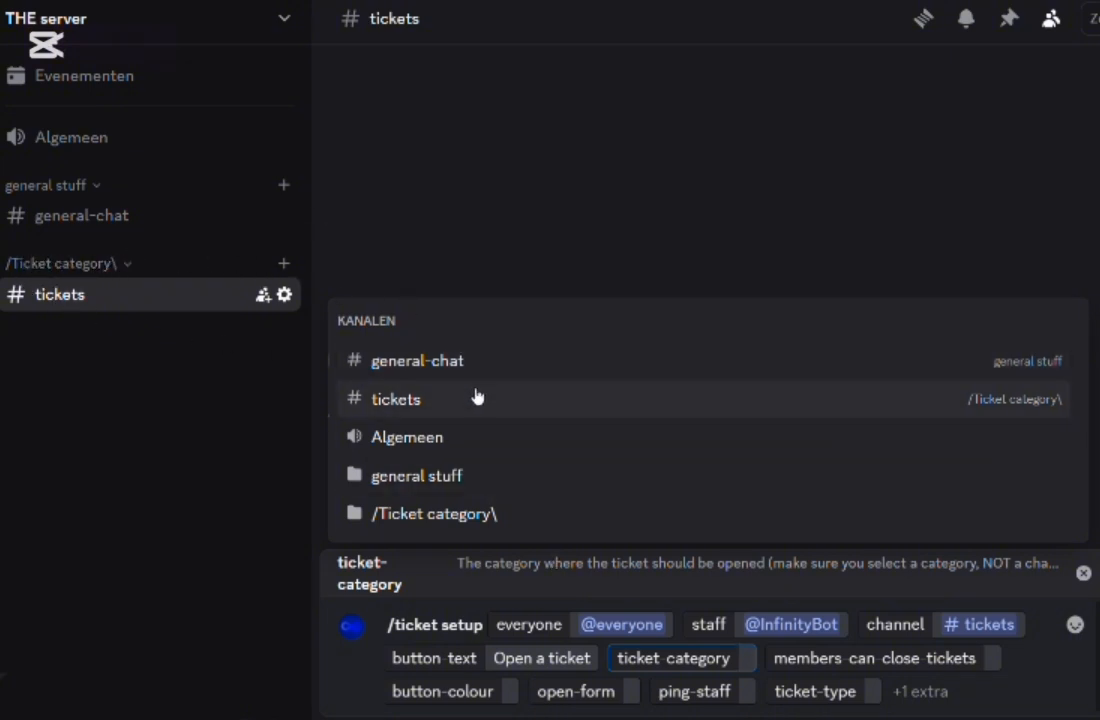
click(474, 515)
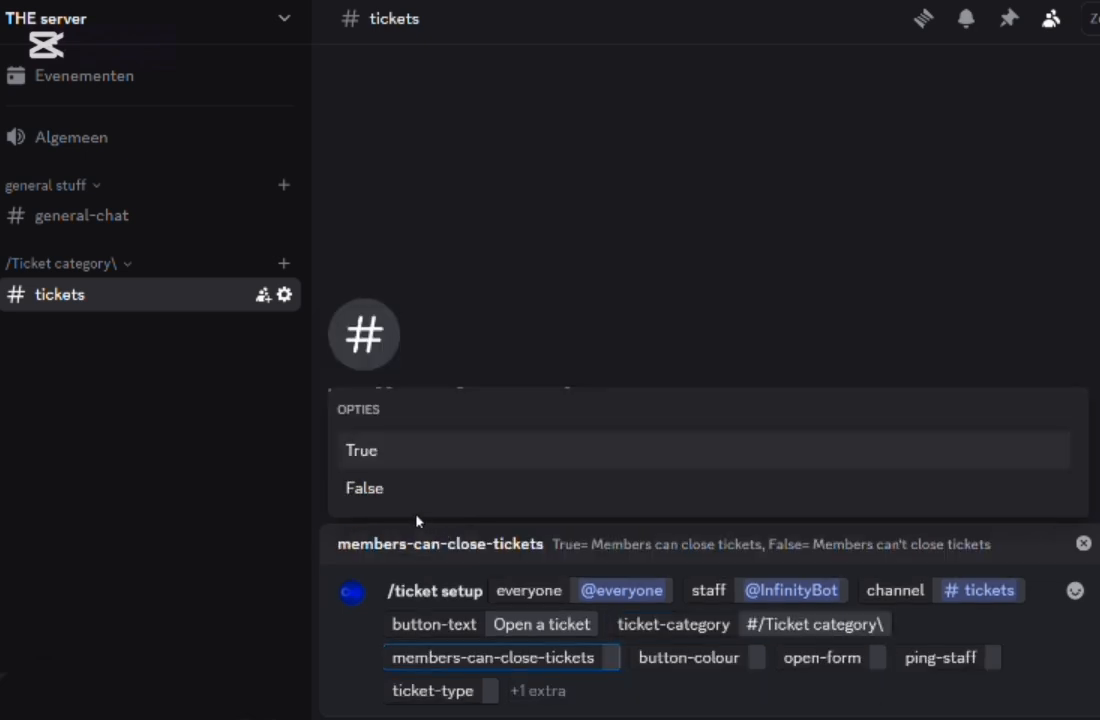
- Set members-can-close-tickets to True, button-colour to Gray, open-form to Yes and ping-staff to Yes
click(388, 452)
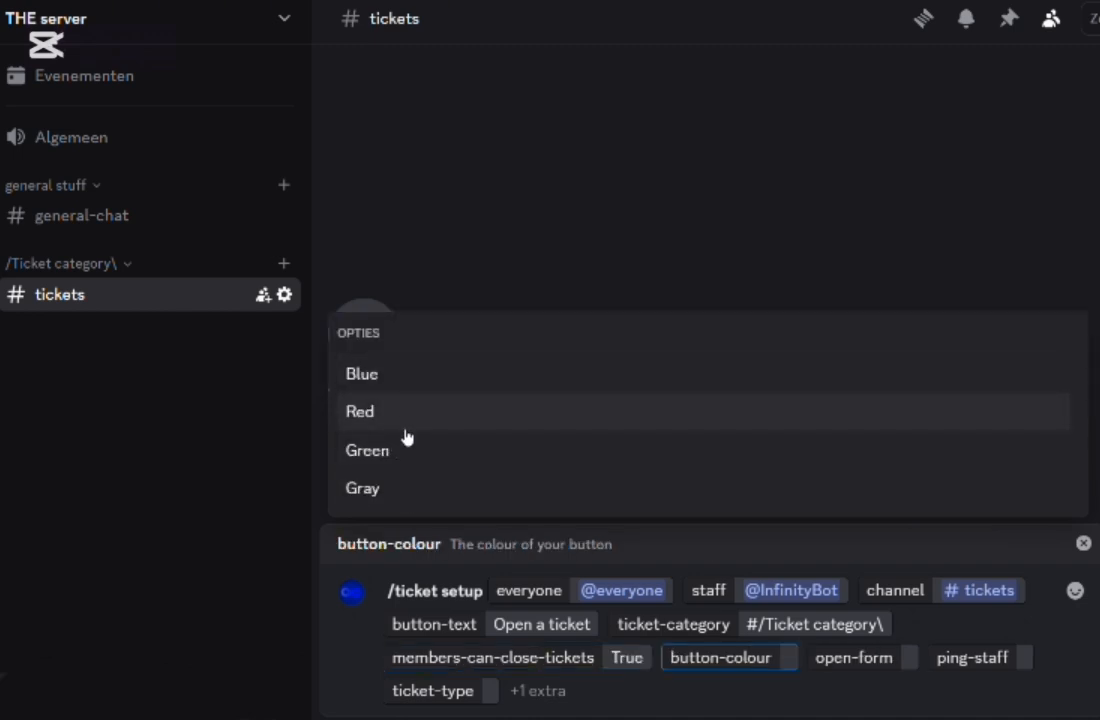
click(400, 498)
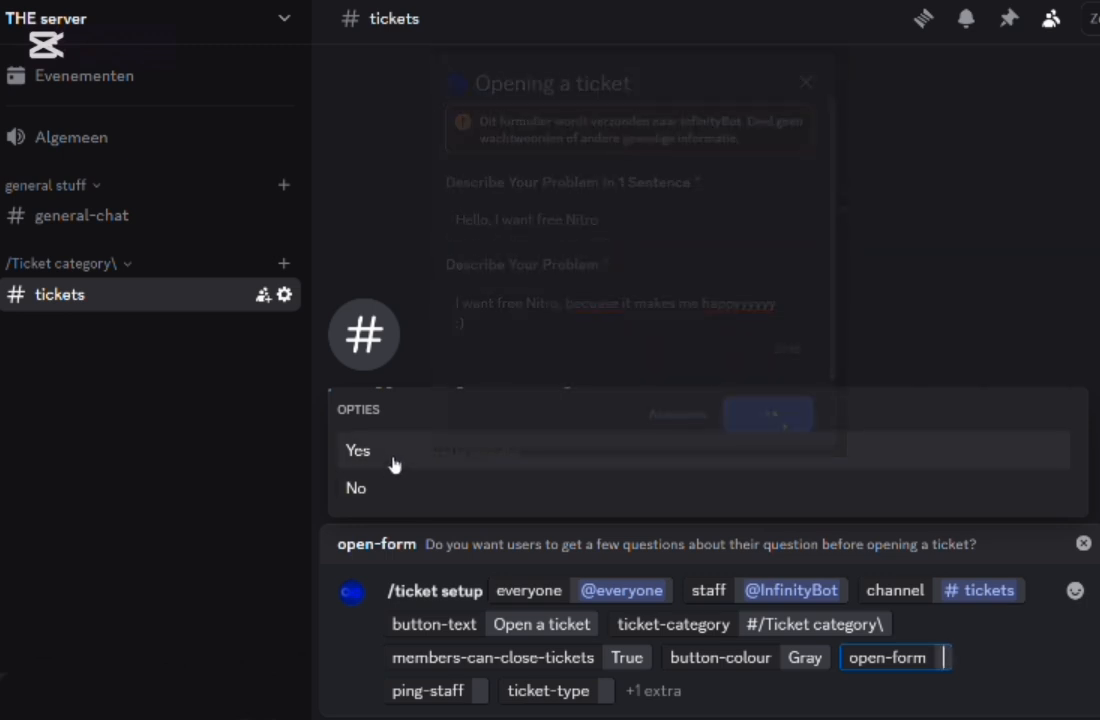
click(393, 462)
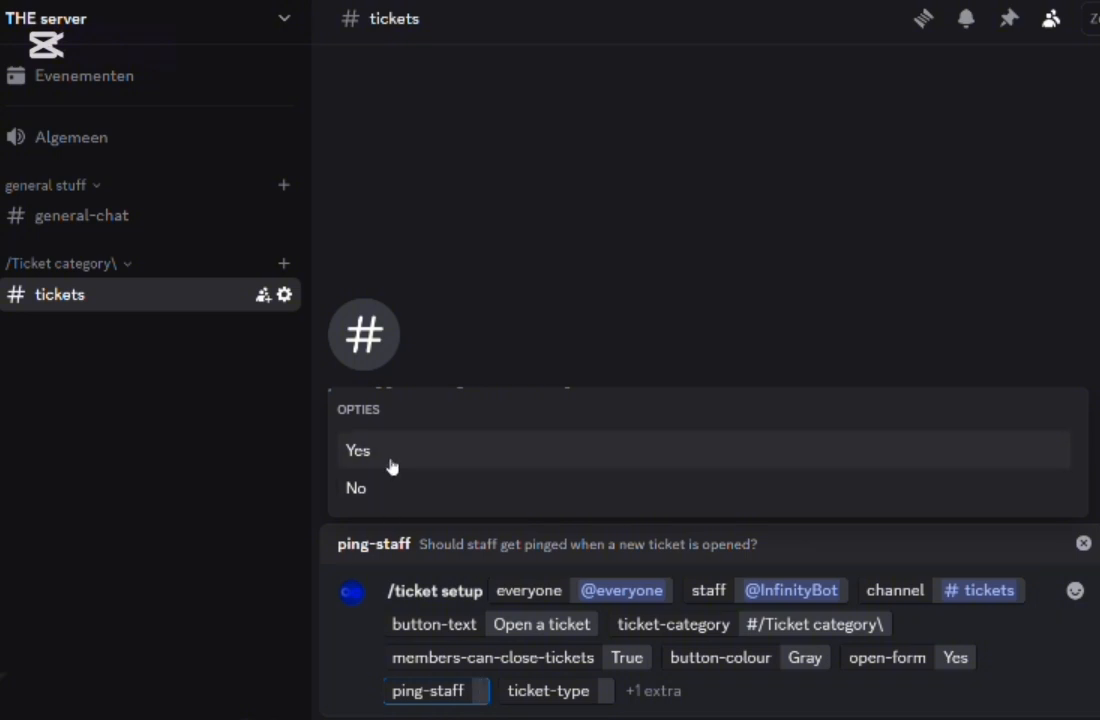
click(390, 456)
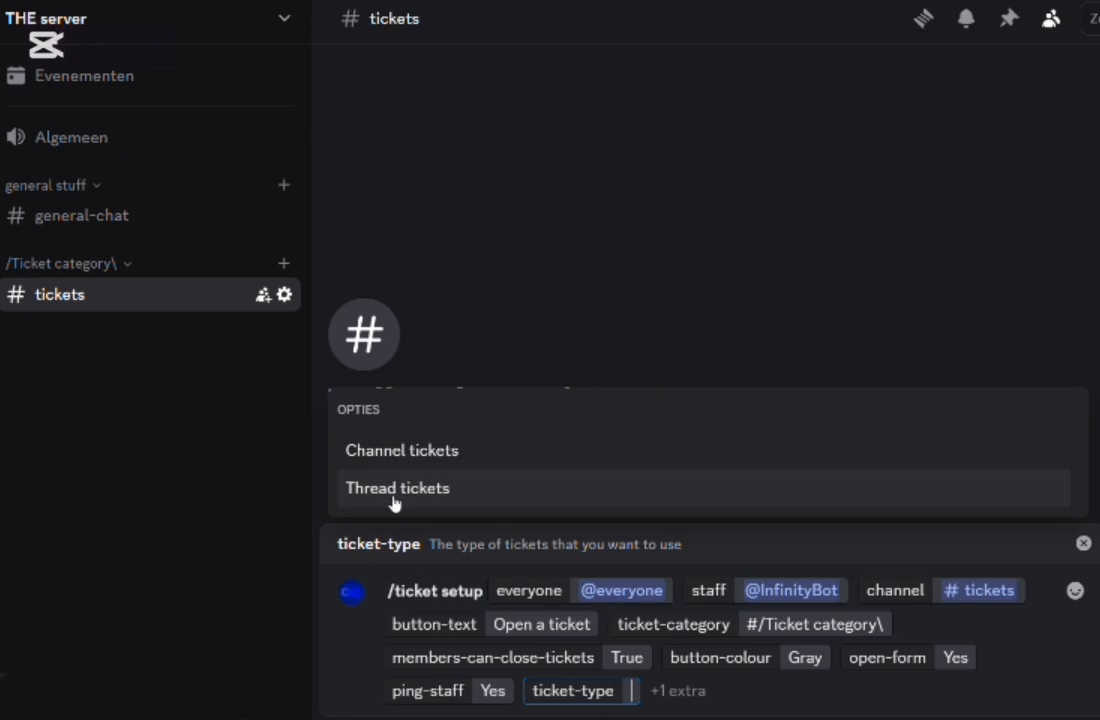
- Run the ticket setup with Channel tickets as the ticket type and remove the bot's private reply
click(480, 459)
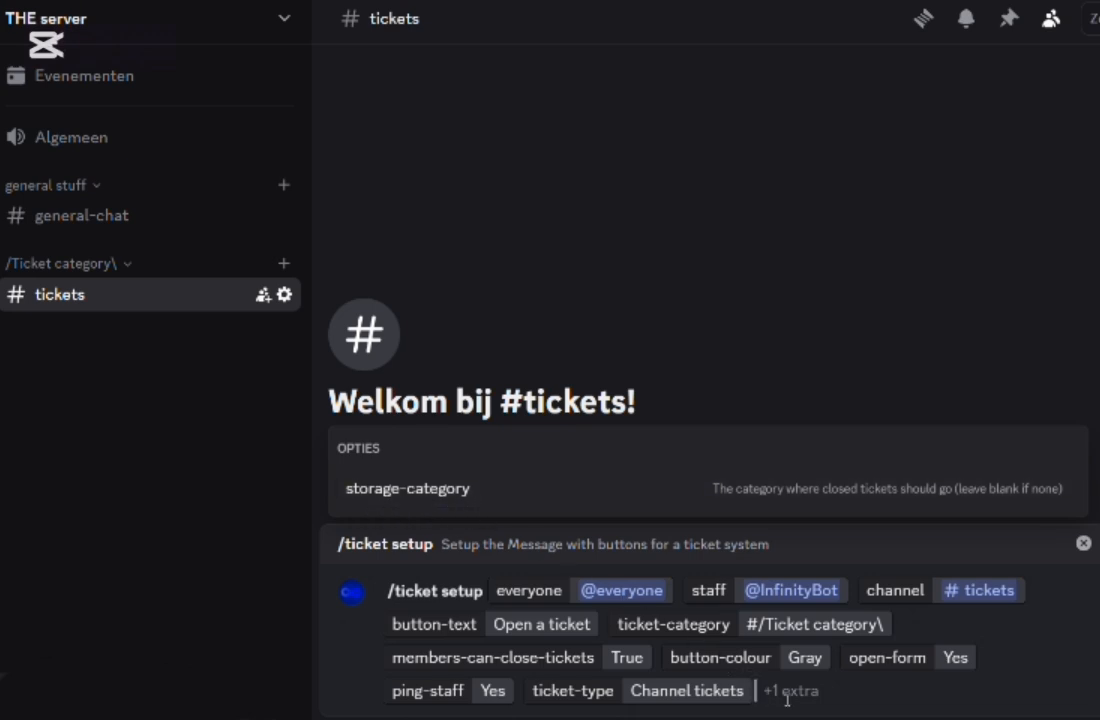
key(Return)
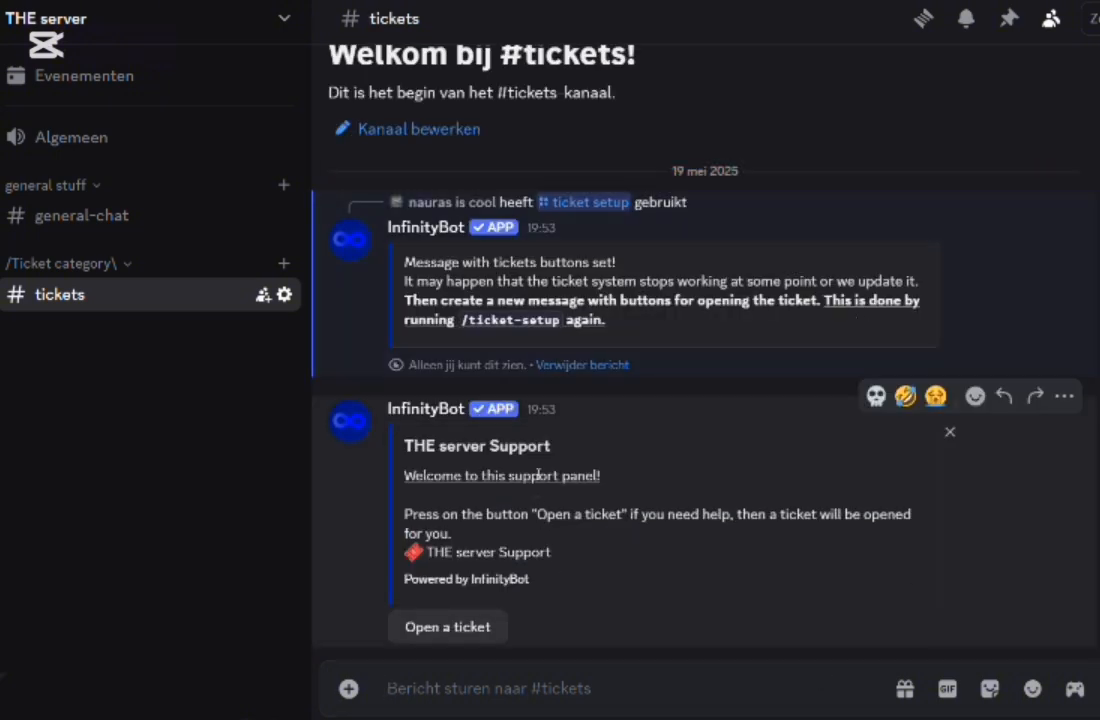
click(570, 365)
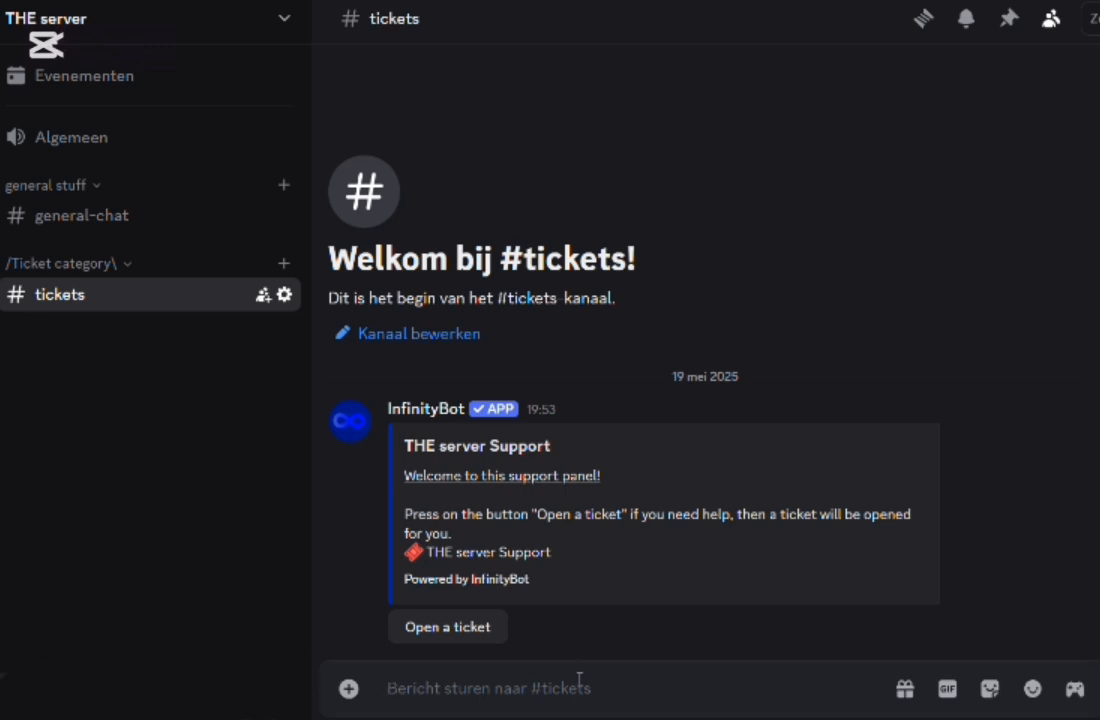
- Run /ticket review-setup with #tickets as panel channel and #general-chat as response channel, and remove the bot's private reply
text(/ticke)
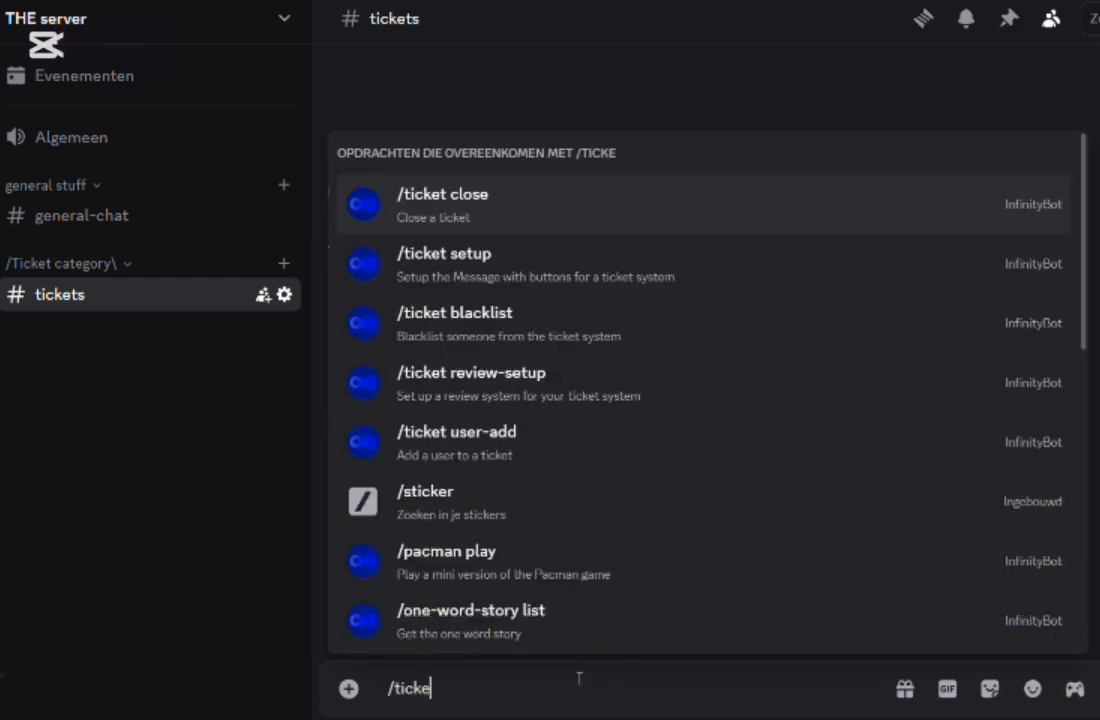
text(t re)
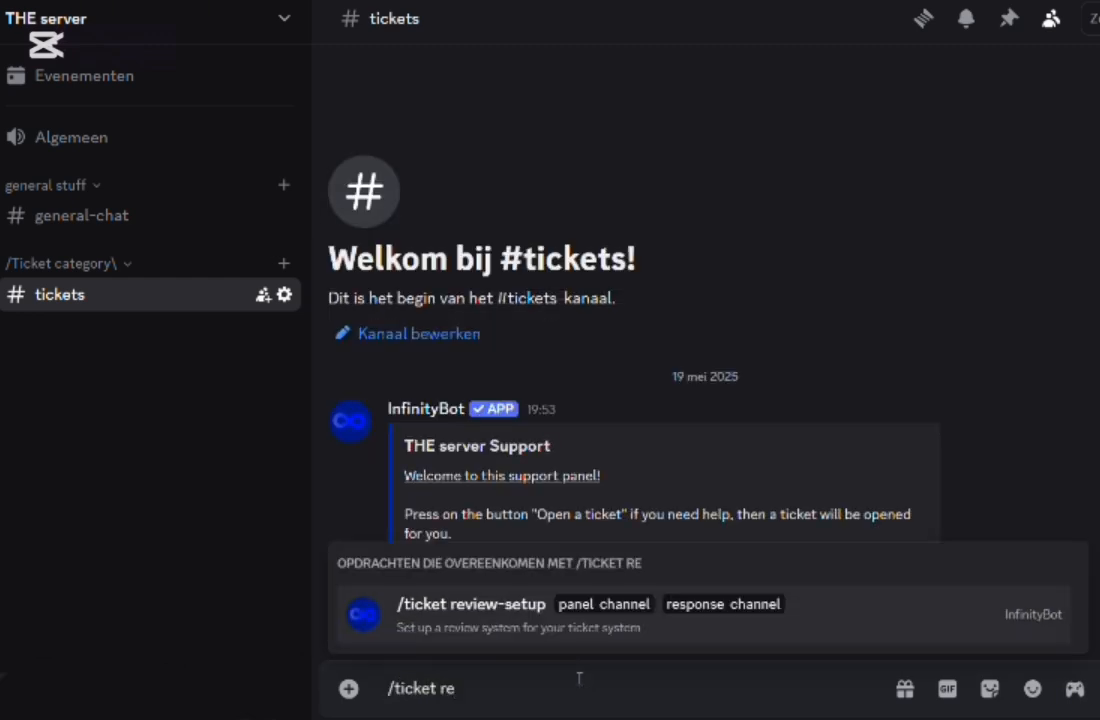
text(vieq)
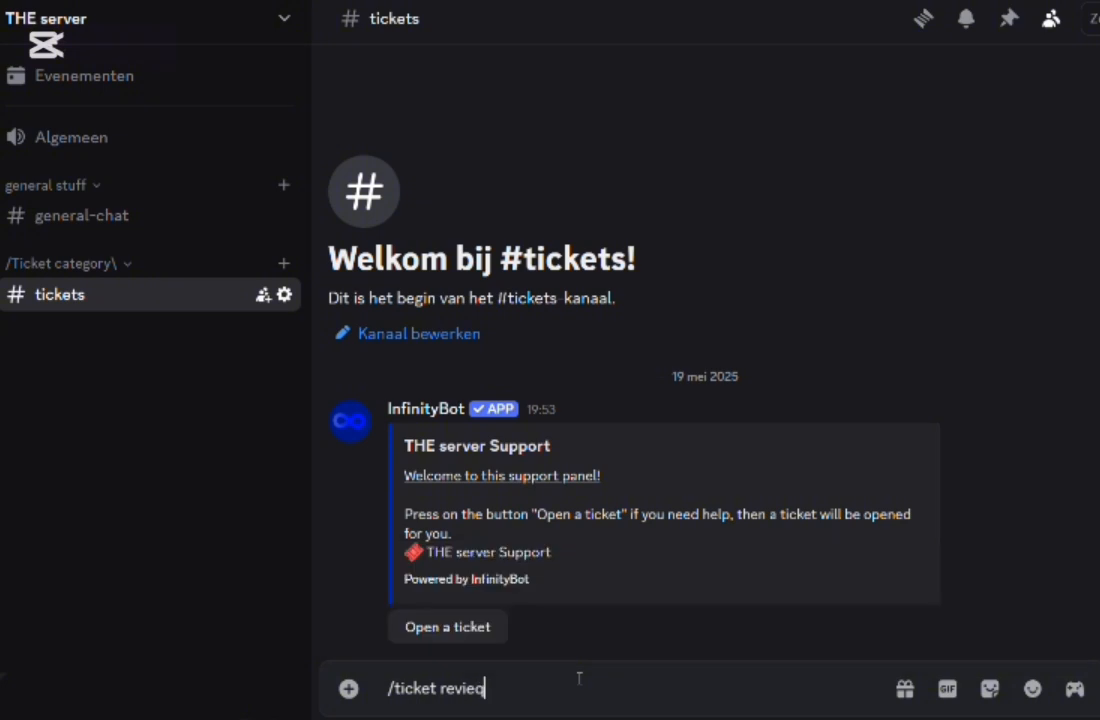
key(BackSpace)
text(w)
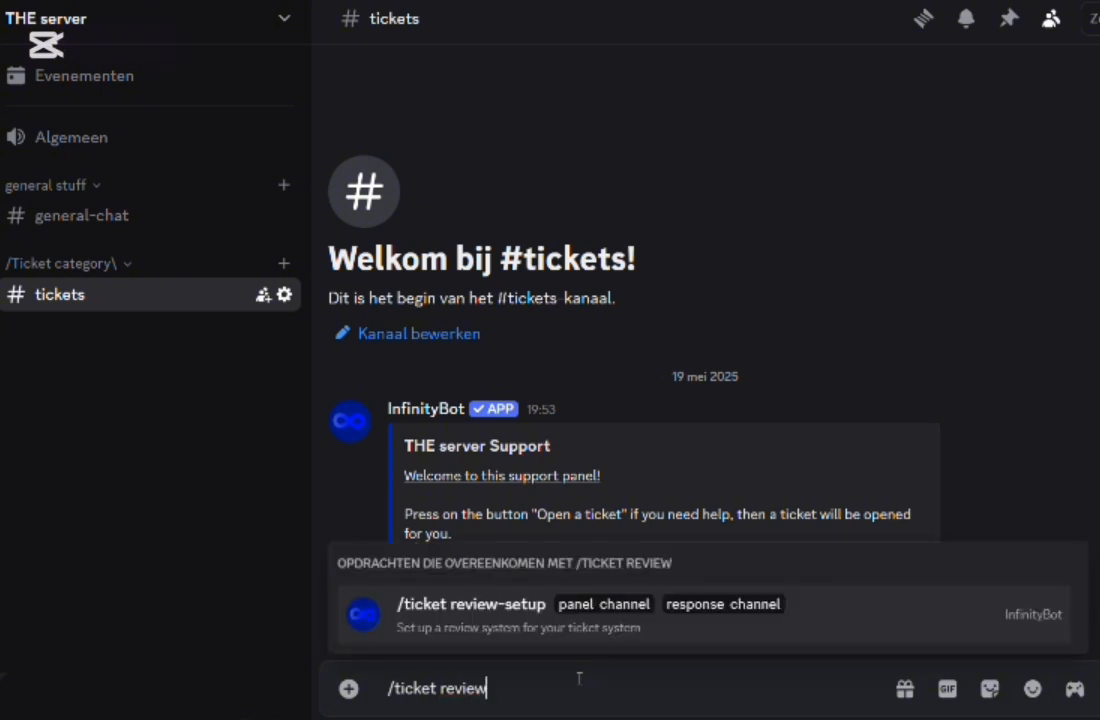
click(538, 635)
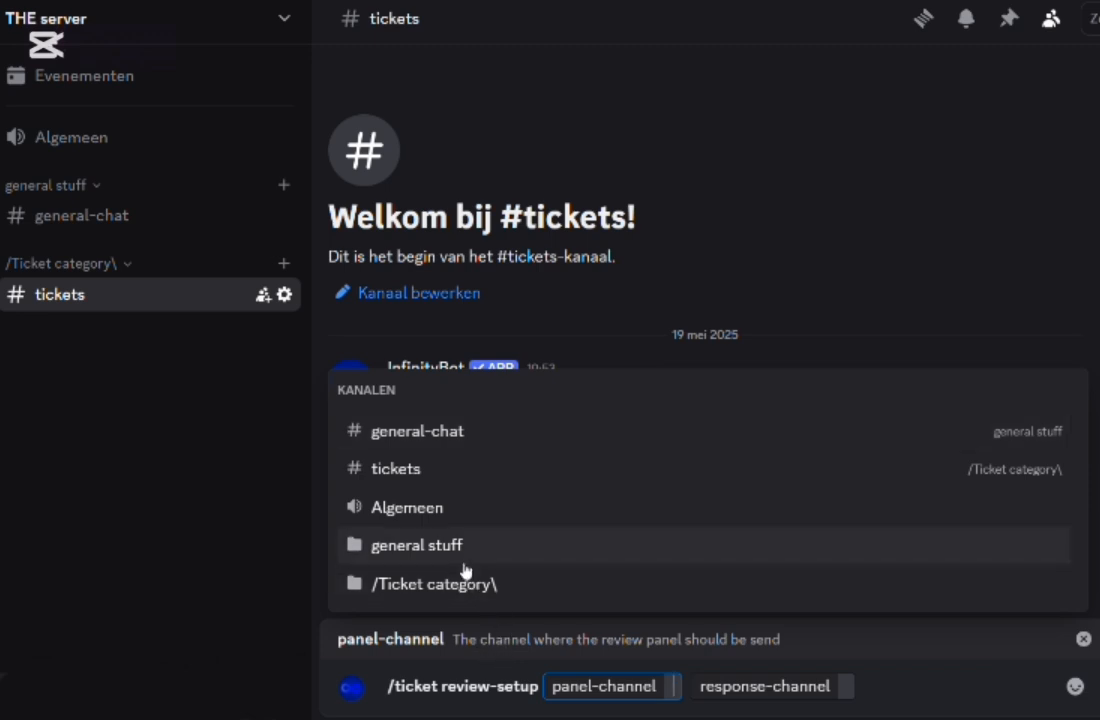
click(435, 479)
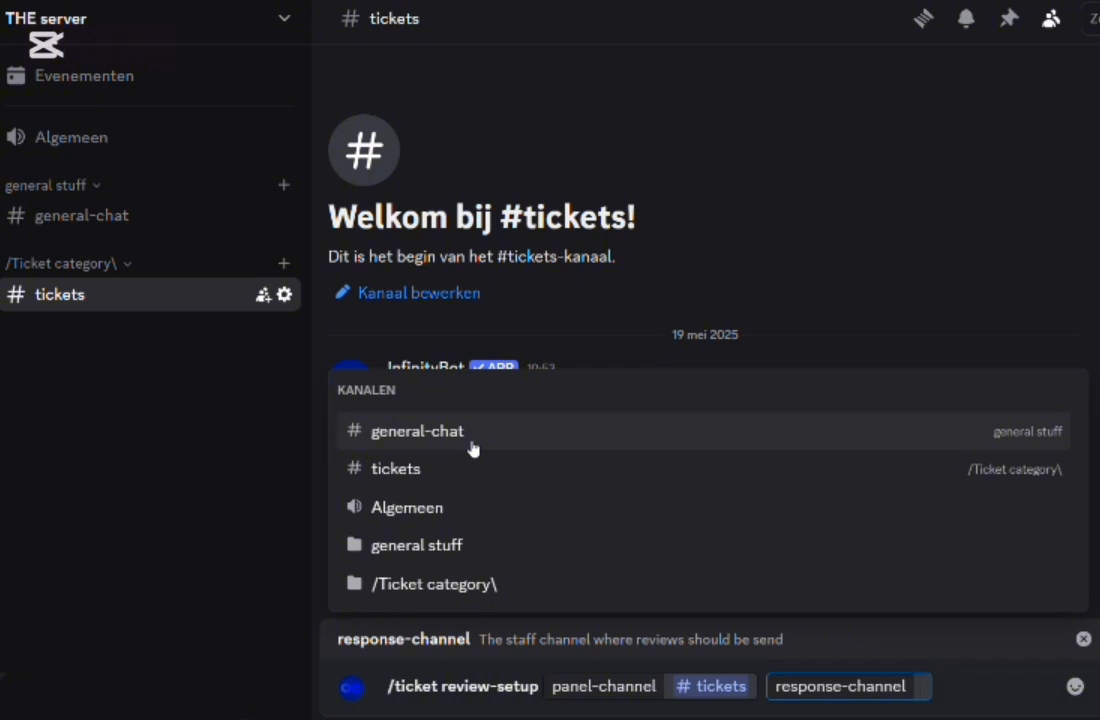
click(473, 449)
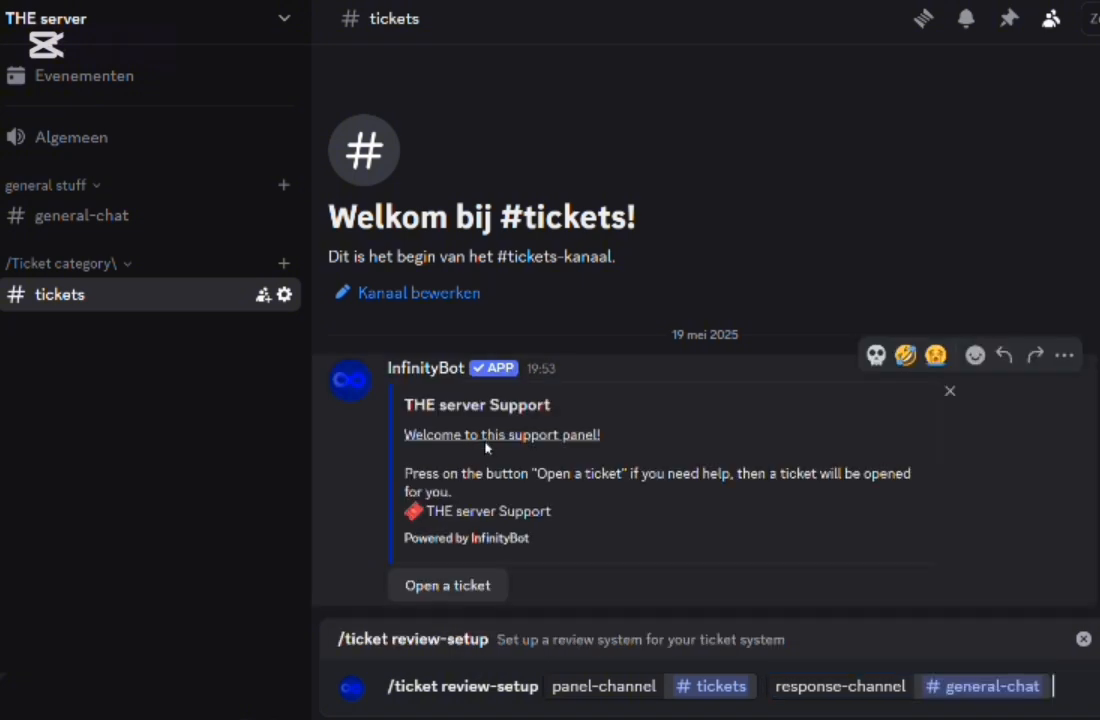
key(Return)
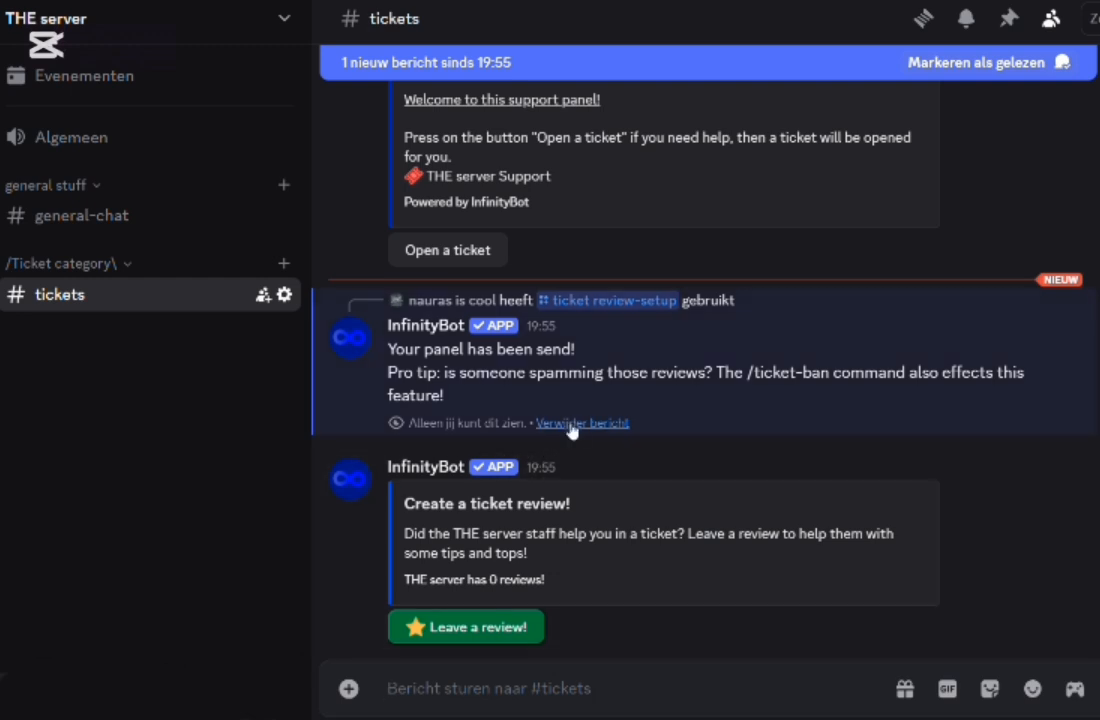
click(571, 424)
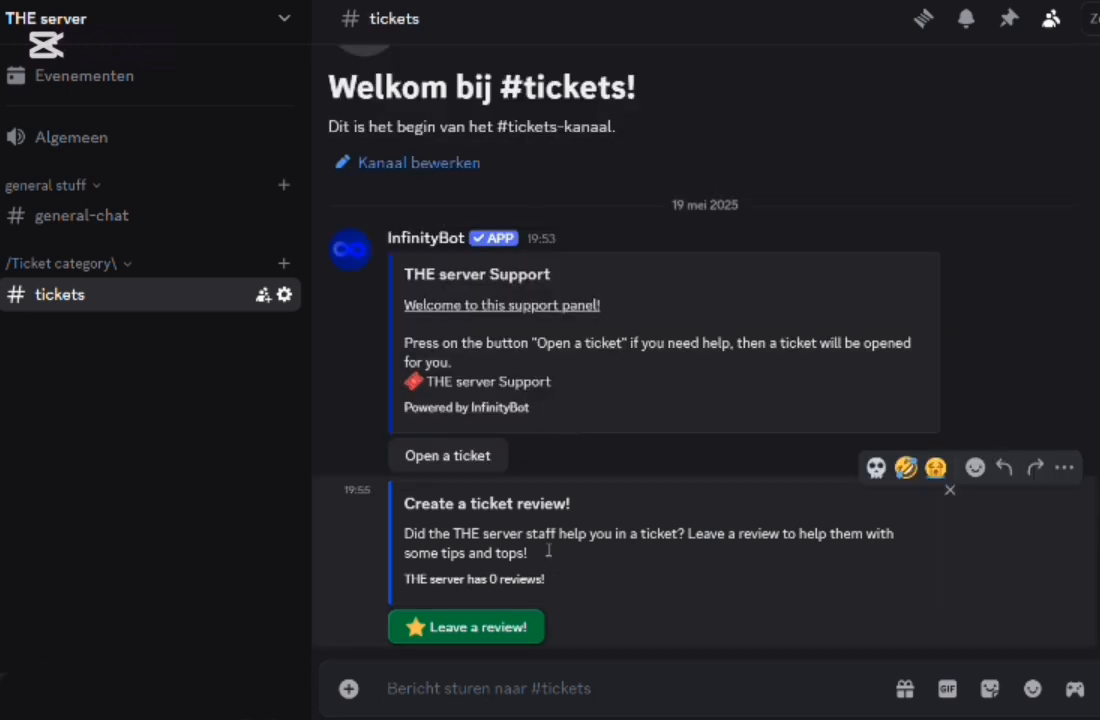
- Start a ticket review from the review panel and rate the support experience 5 stars
click(508, 636)
click(518, 594)
scroll(518, 522, down, 3)
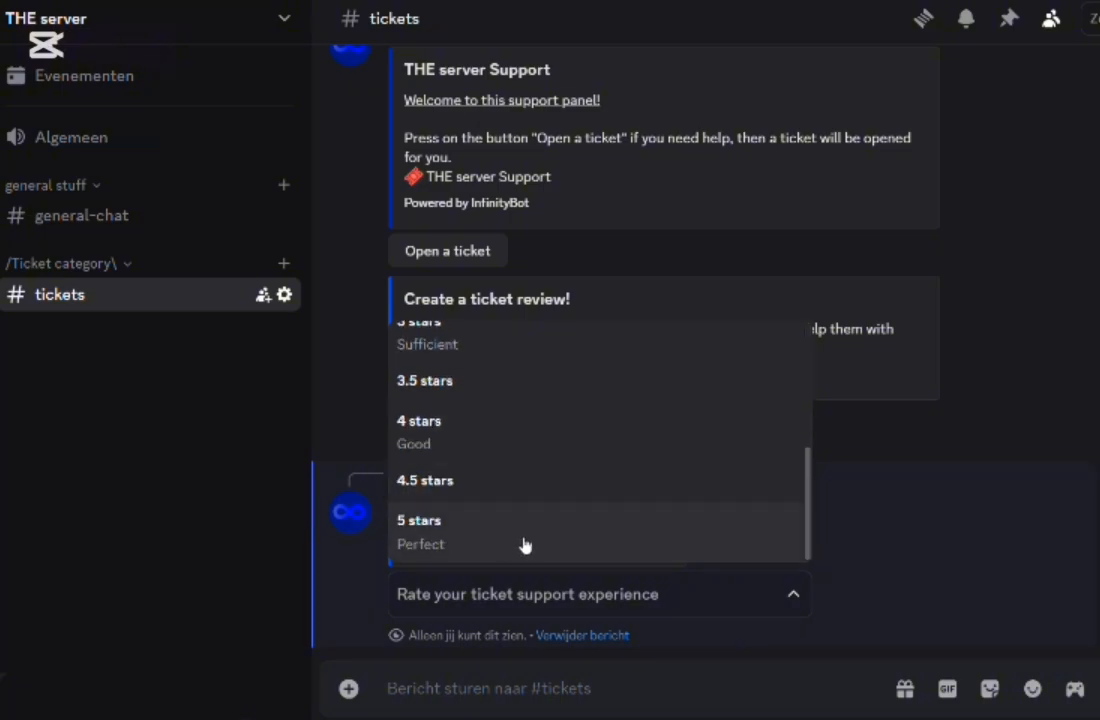
click(523, 540)
- Answer What Went Well? with "The staff was soooooo nice, they greeted me and everything, they totally did not close the ticket and gave me Nitro for free"
text(The staff was soooooo nice)
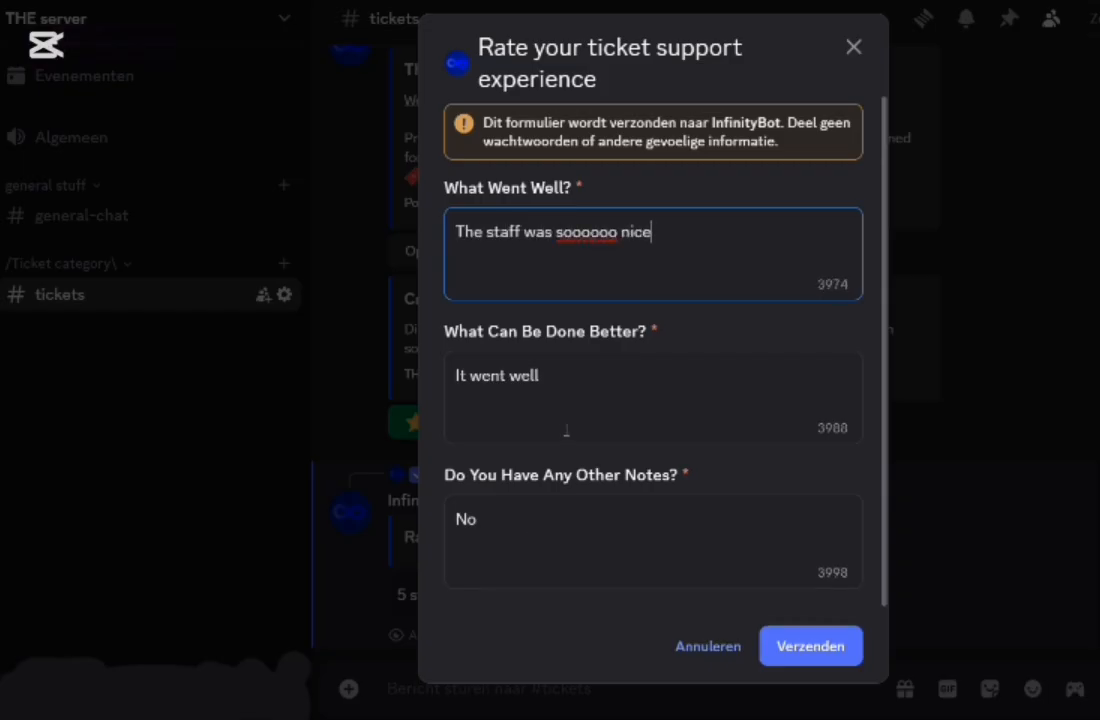
text(, they greeted me and everything, they totally did not close the ticket and gave me Nitro for fre)
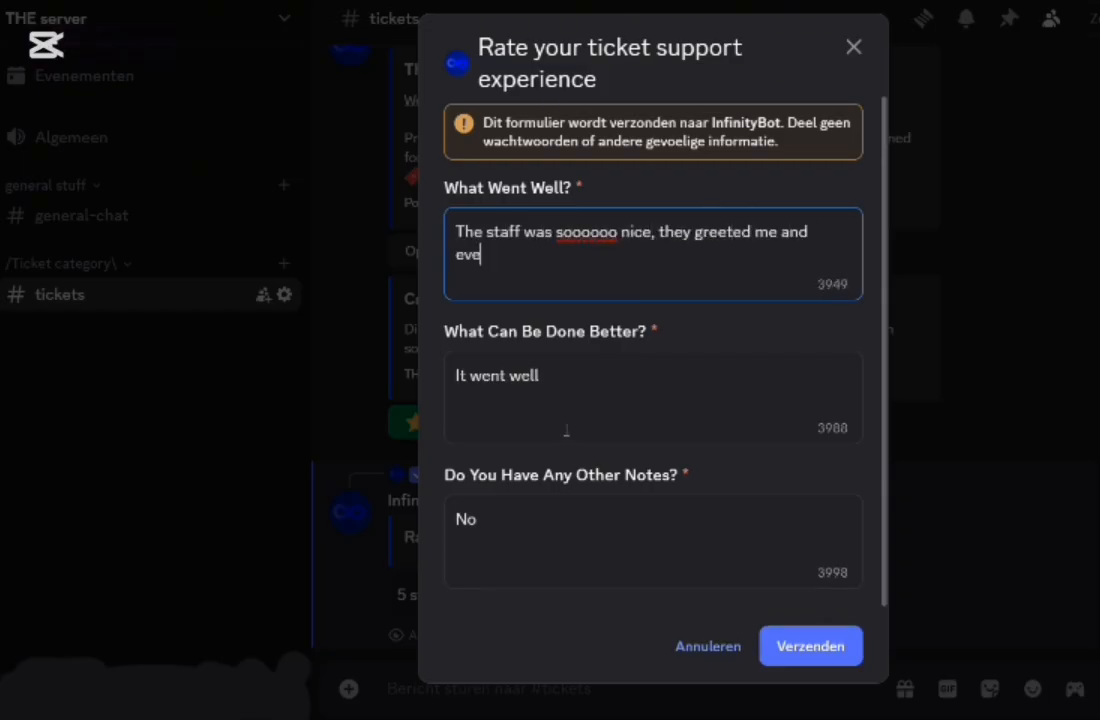
- Answer What Can Be Done Better? with "IDKKK" and the other notes question with "Nope", and submit the review
click(566, 430)
key(ctrl+a)
text(IDKKK)
click(523, 504)
text(pe)
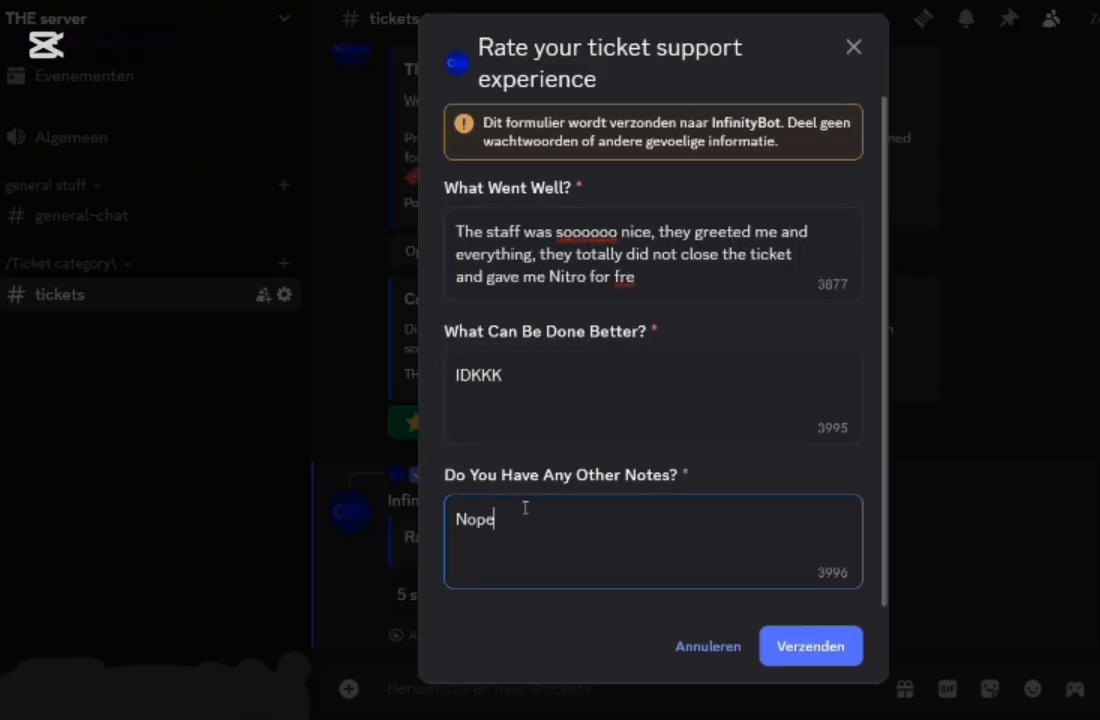
click(800, 647)
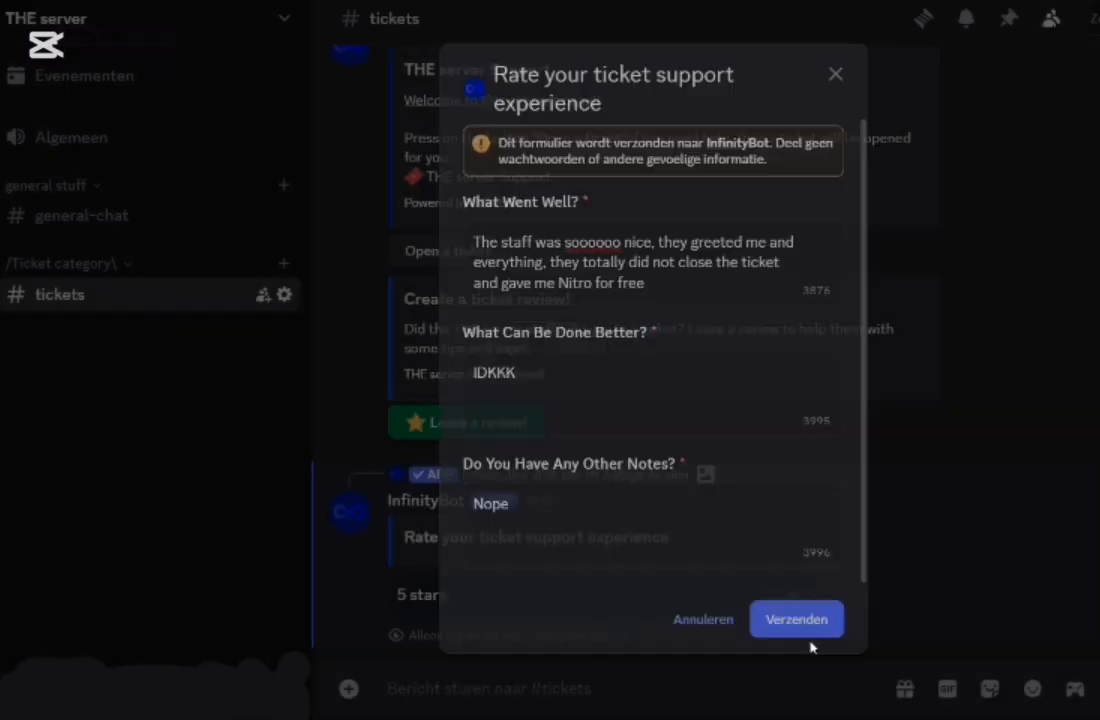
- Check the posted ticket review message in the general-chat channel
click(175, 225)
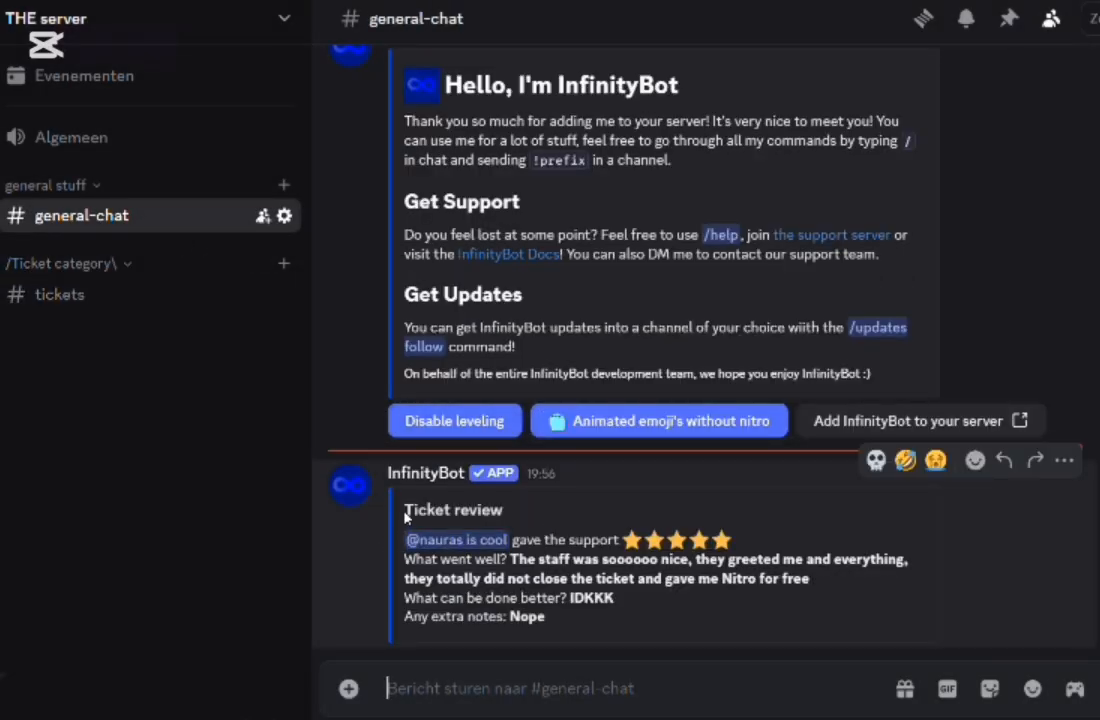
drag(404, 510, 691, 638)
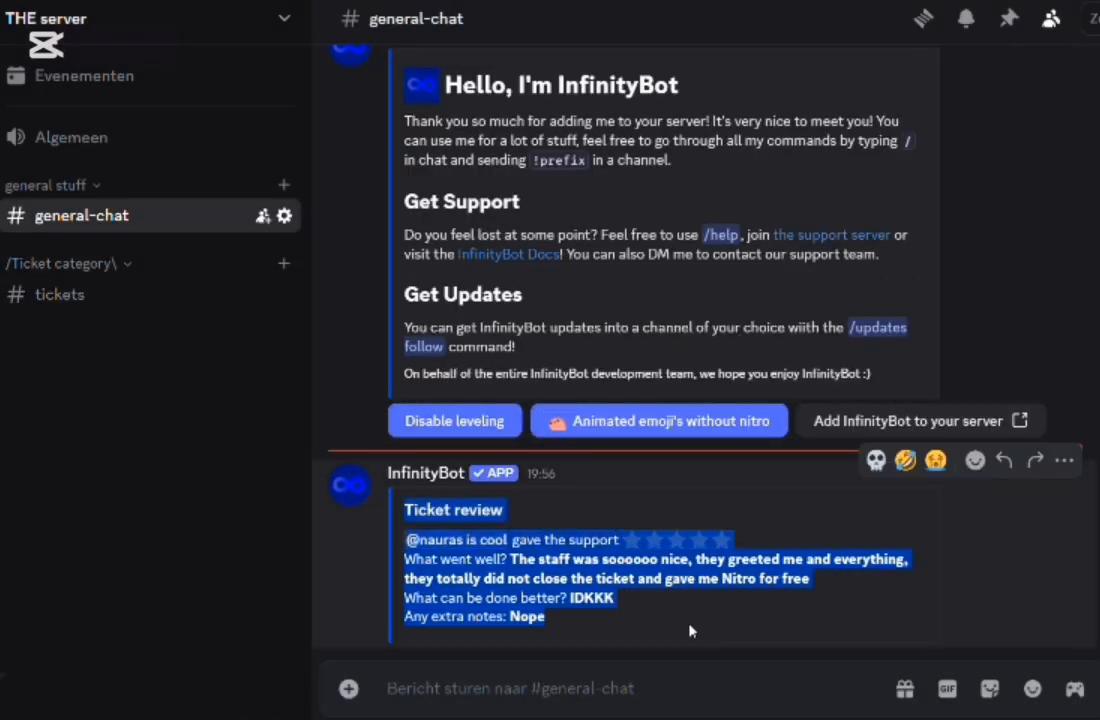
click(607, 650)
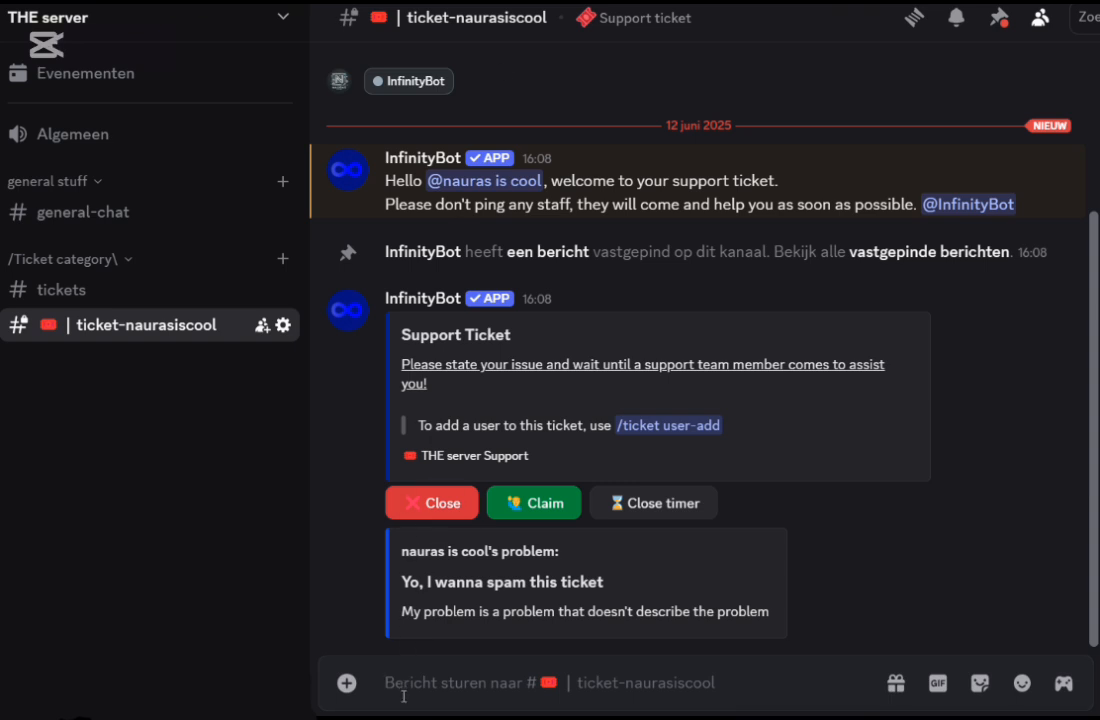
- Prepare the /ticket blacklist command in the ticket channel with the action Ban an user and InfinityBot as the user
text(/)
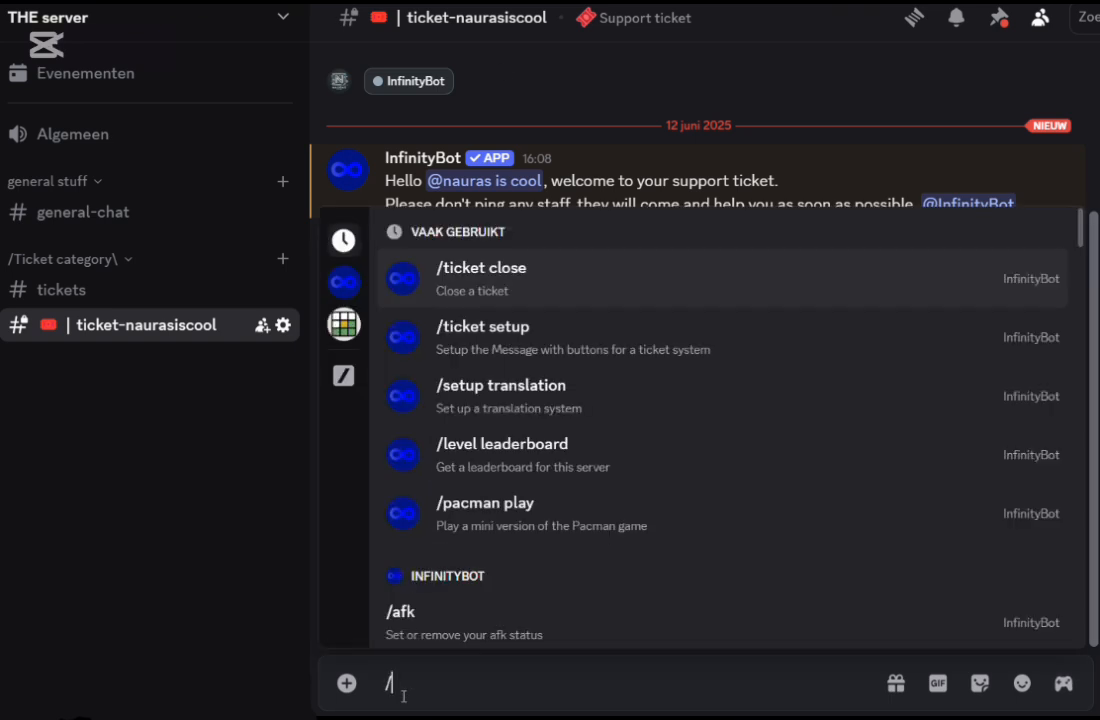
text(ticket)
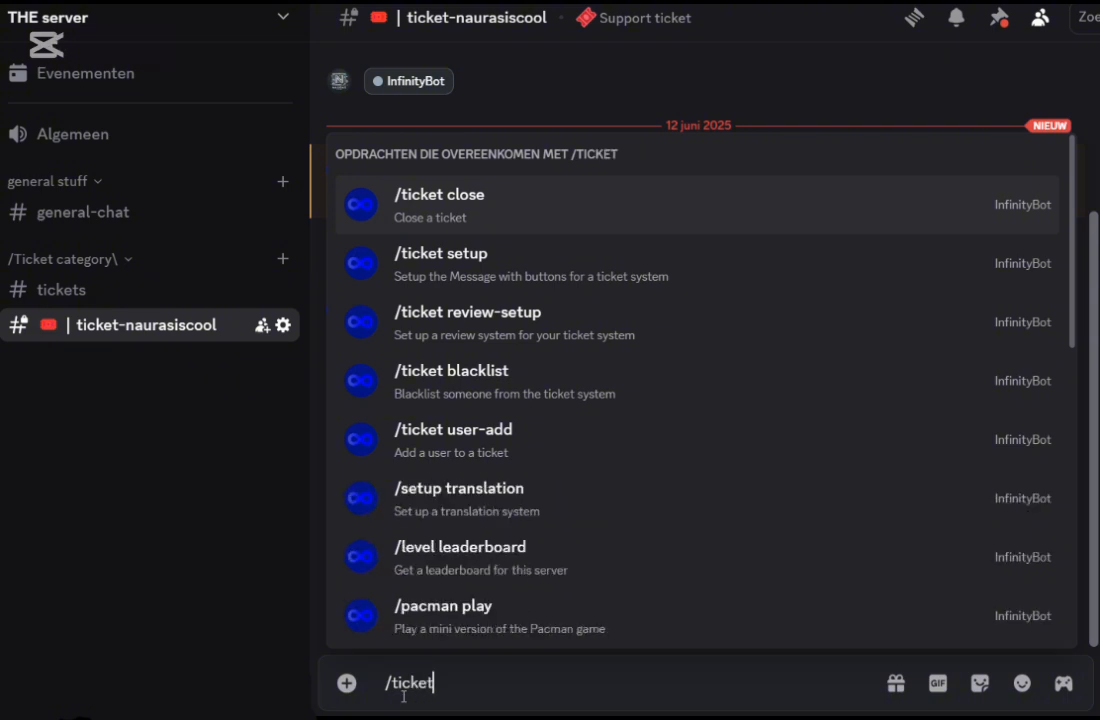
text( black)
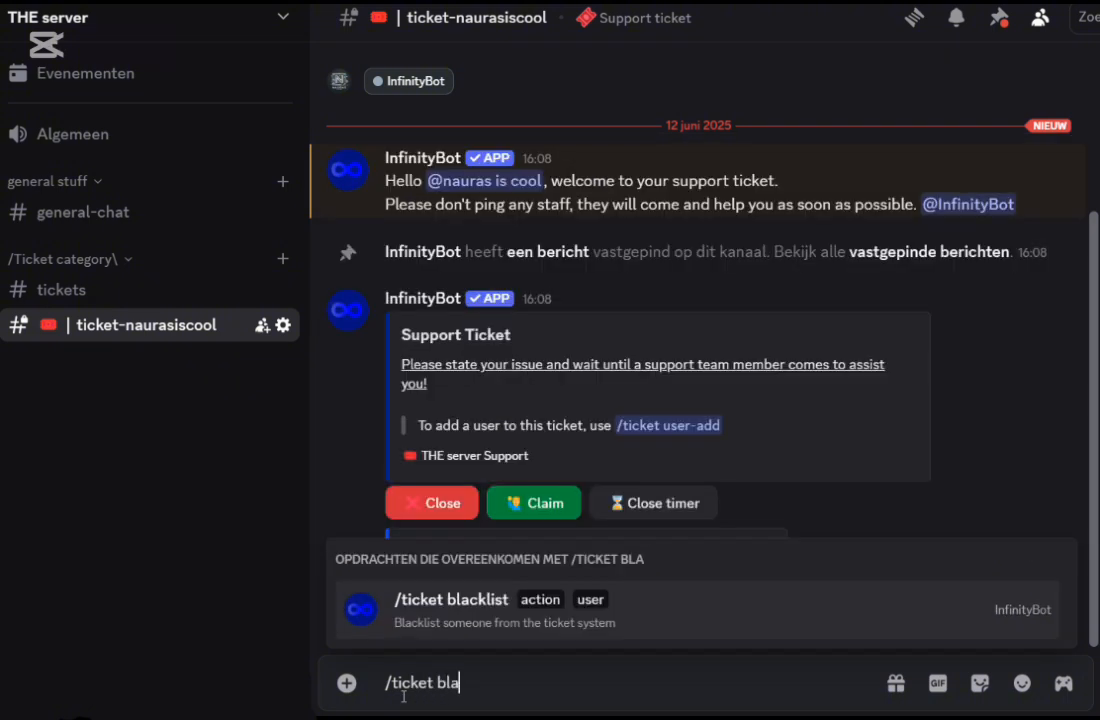
click(606, 602)
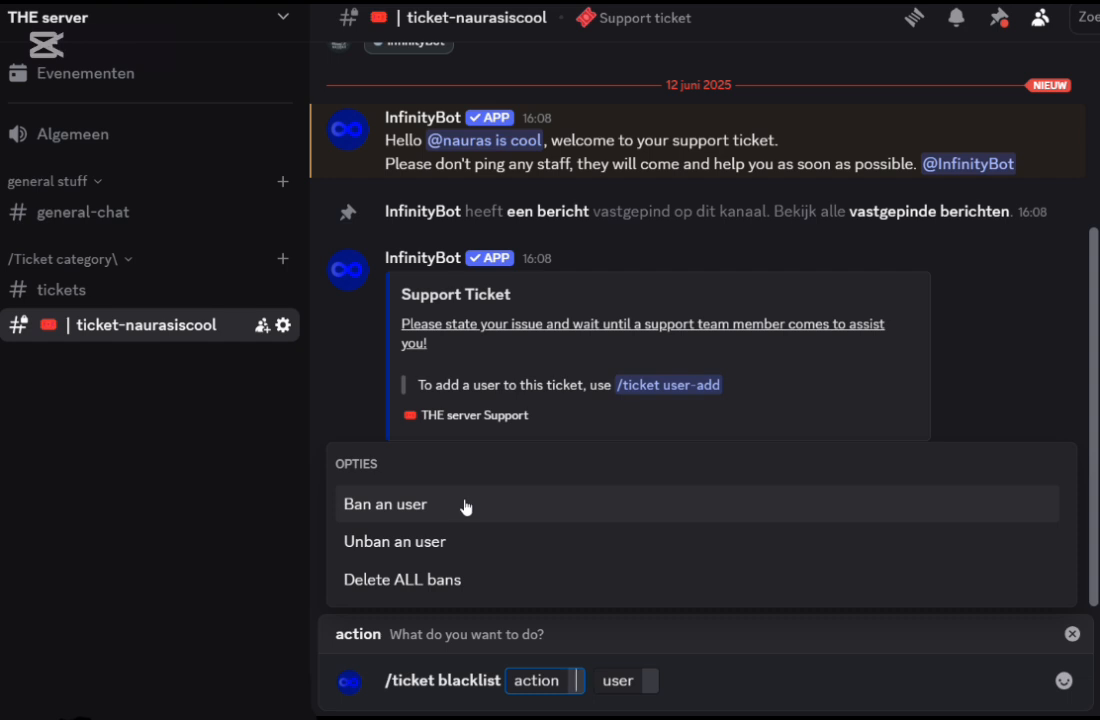
click(466, 507)
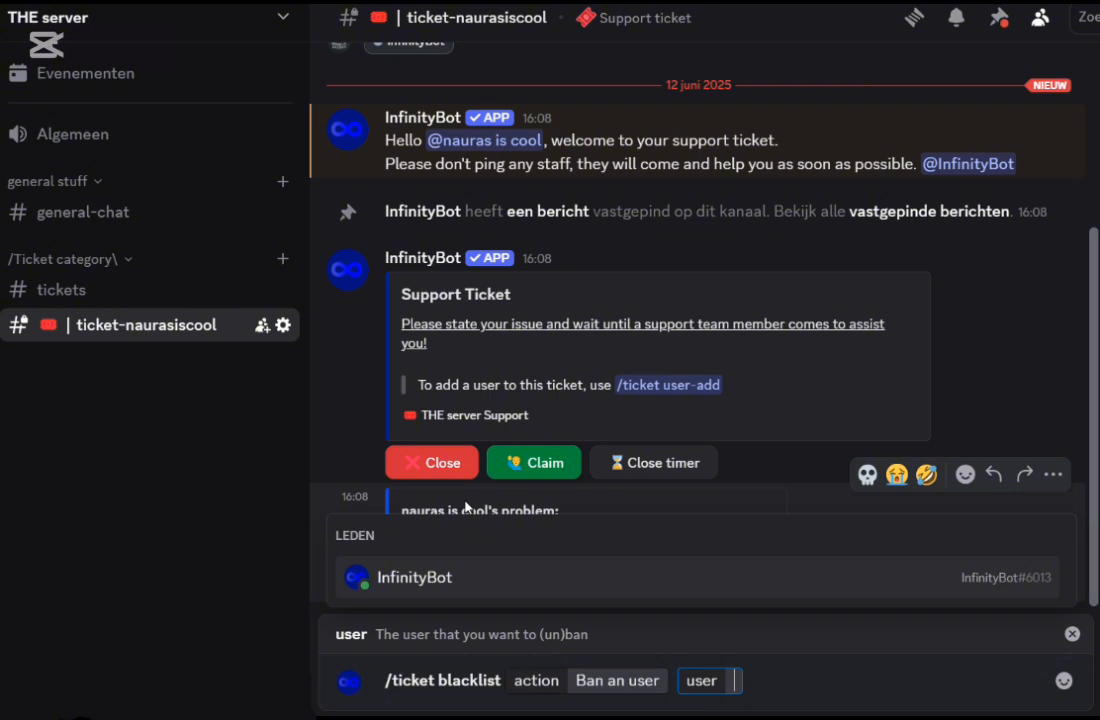
click(476, 597)
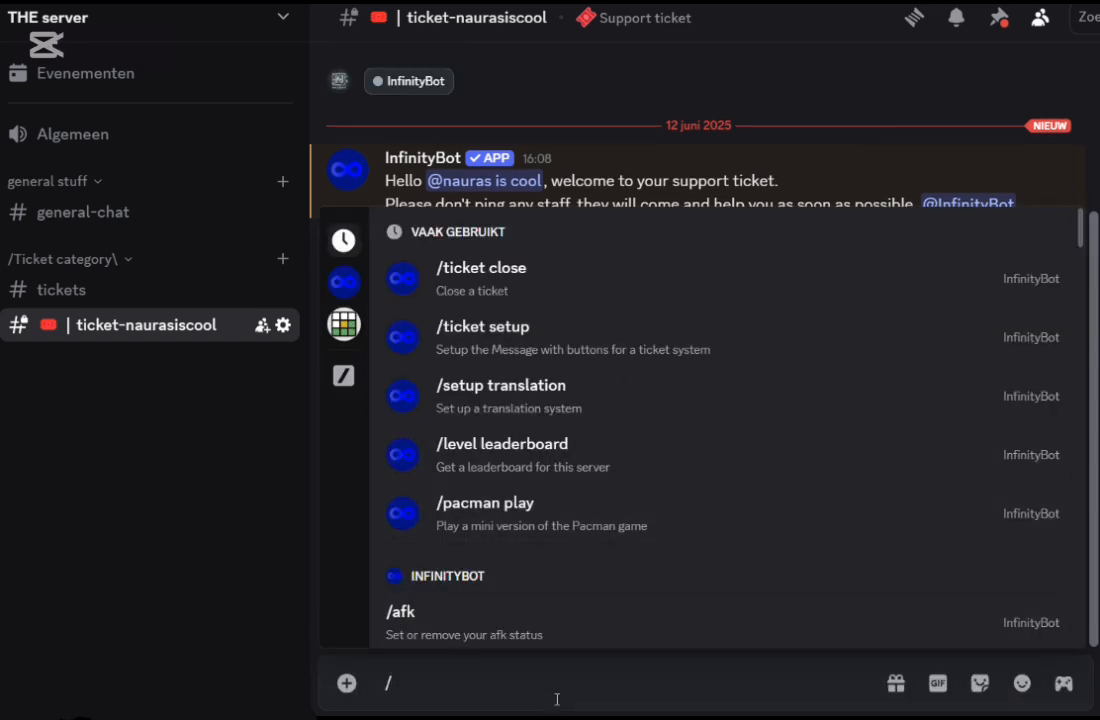
- Prepare the /ticket user-add command in the ticket channel with InfinityBot as the user to add
text(ticket add)
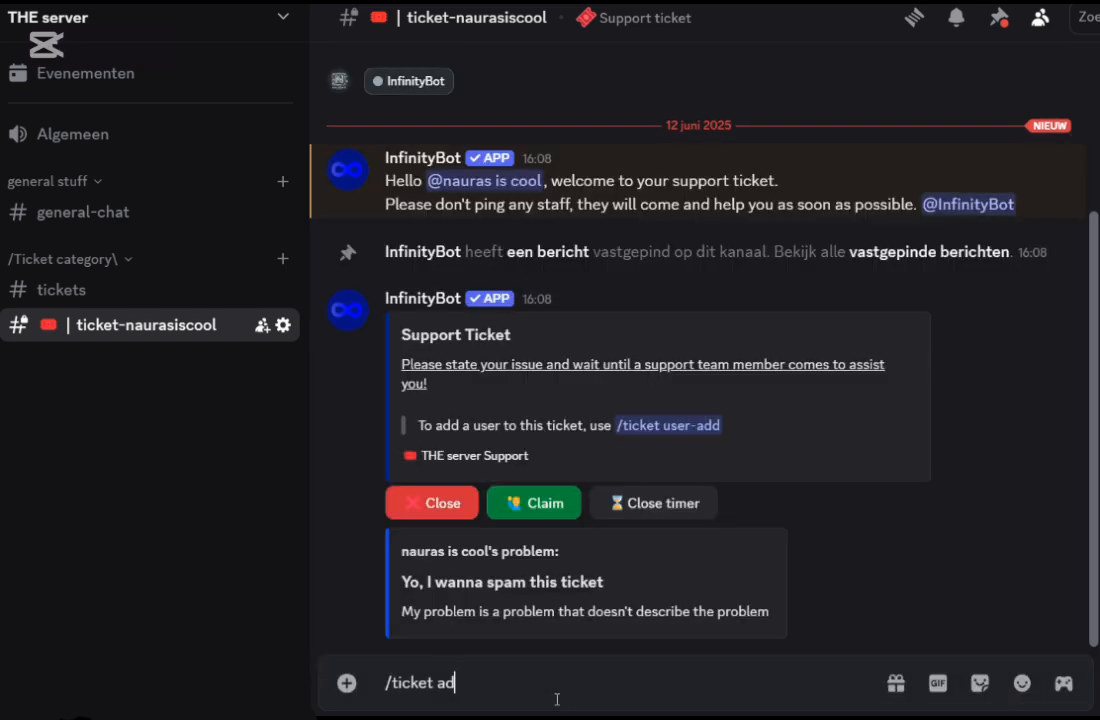
key(BackSpace)
key(BackSpace)
key(BackSpace)
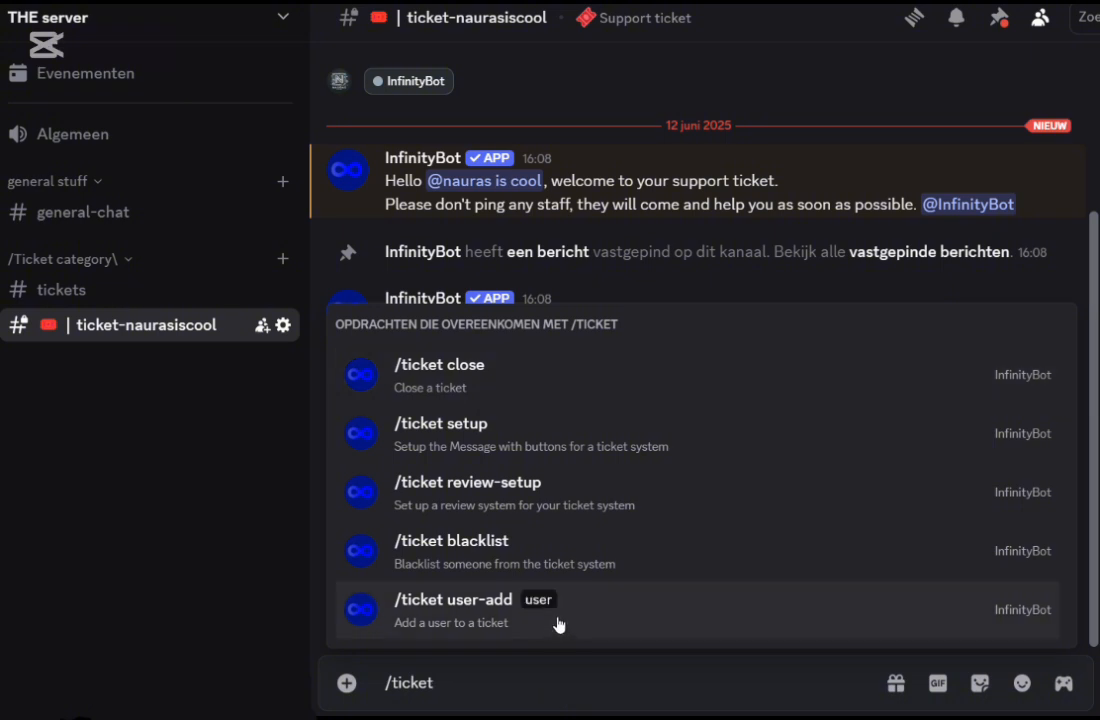
click(559, 616)
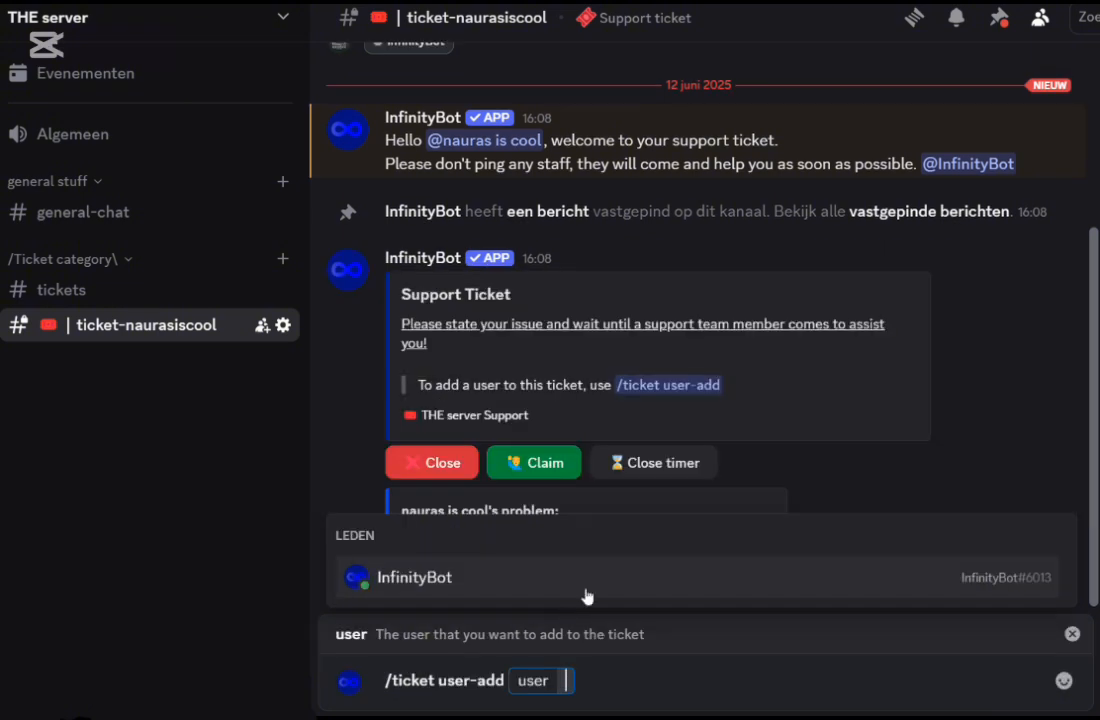
click(555, 586)
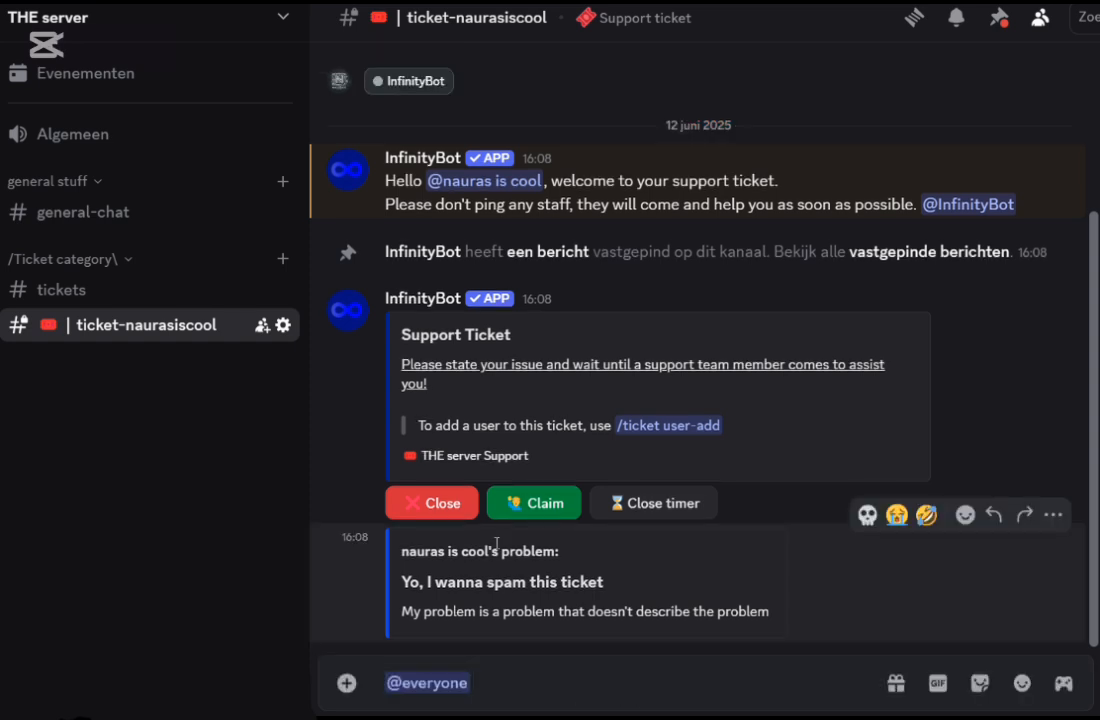
key(Return)
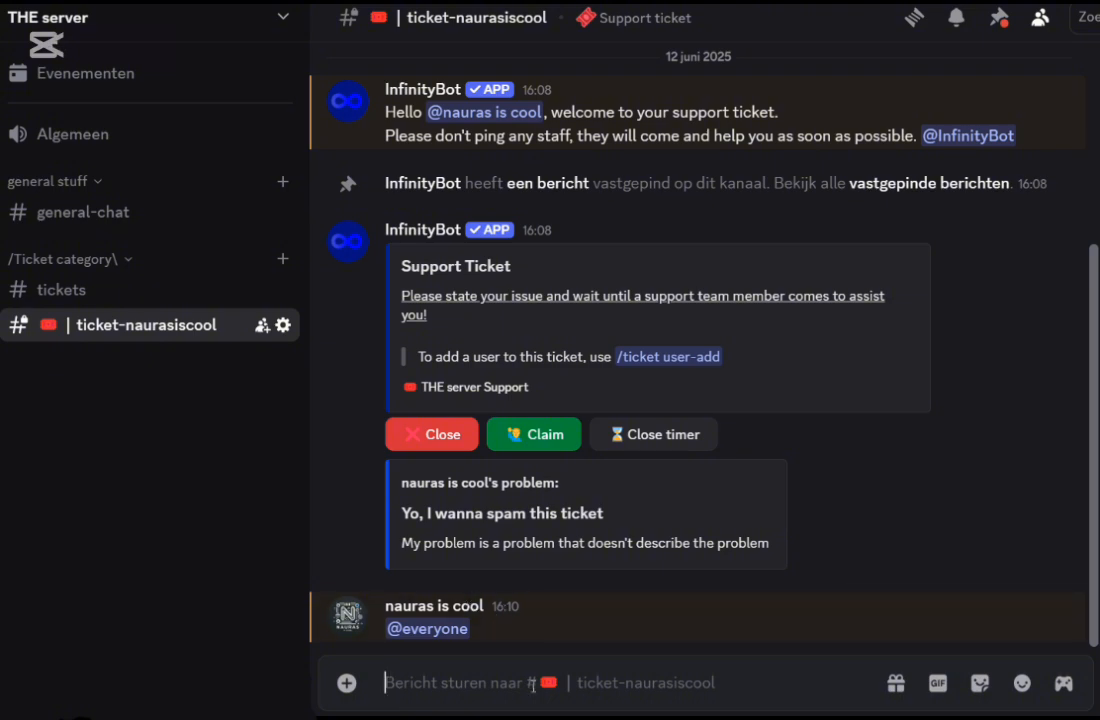
text(/ticket)
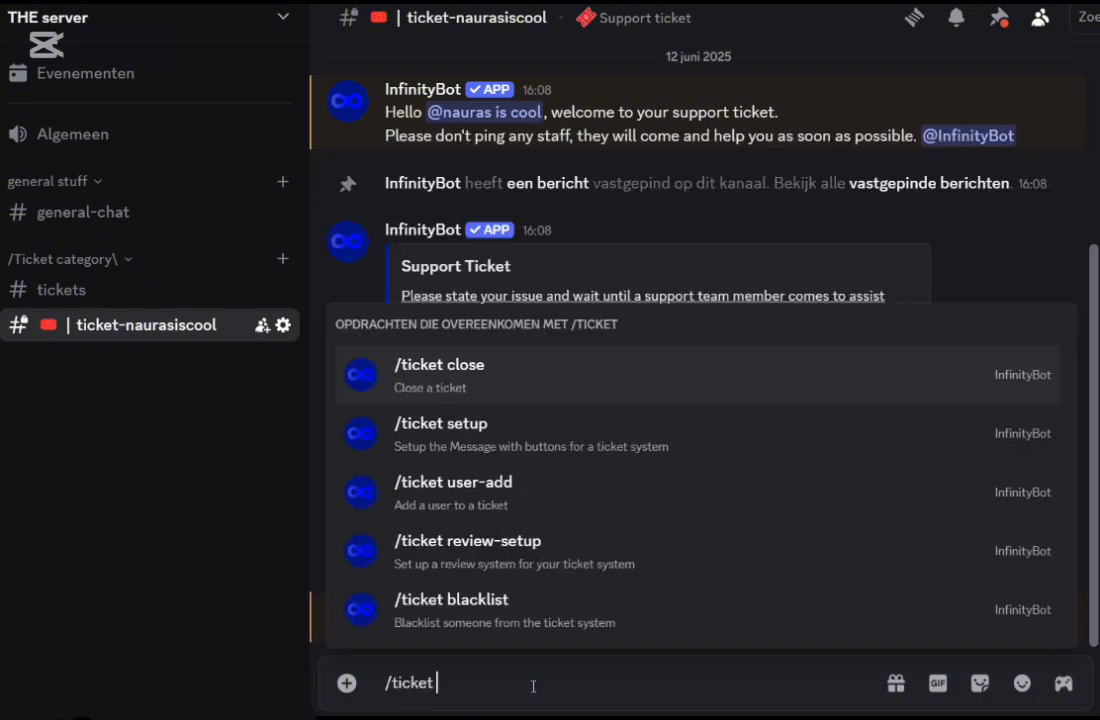
click(542, 386)
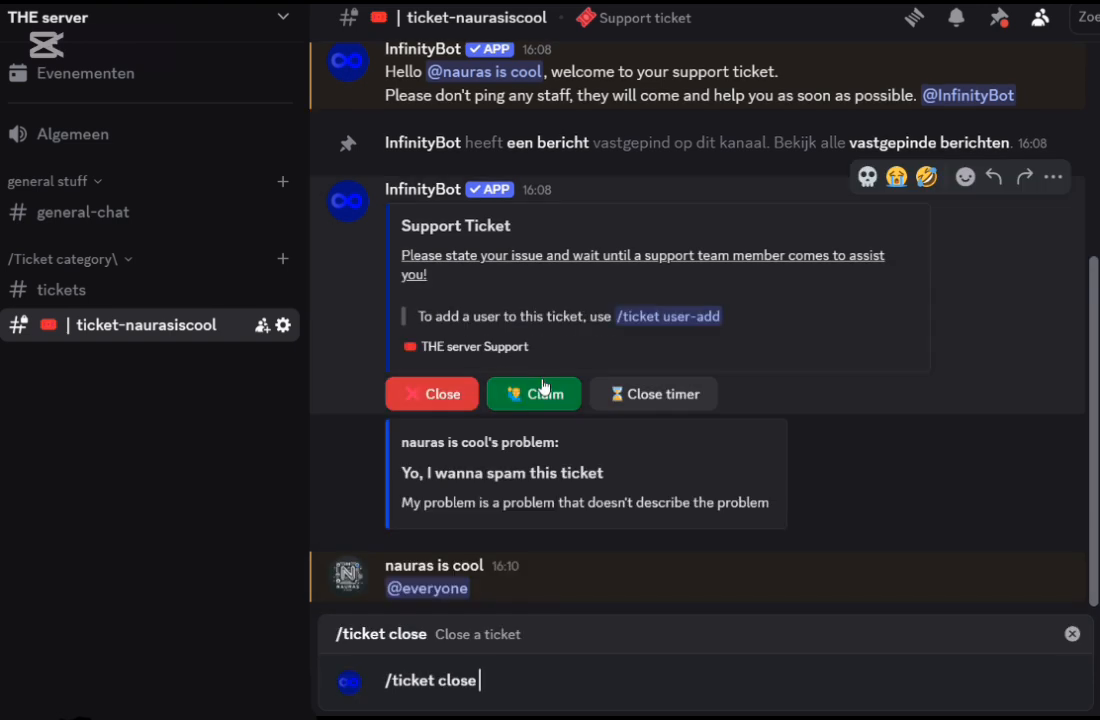
key(Return)
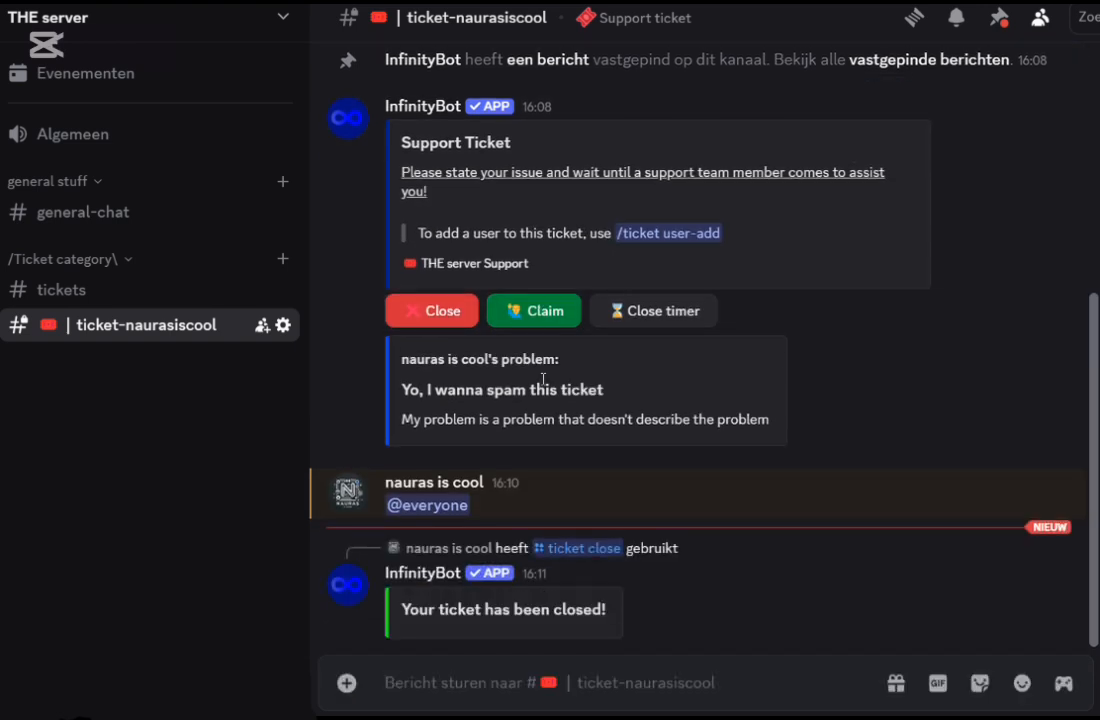